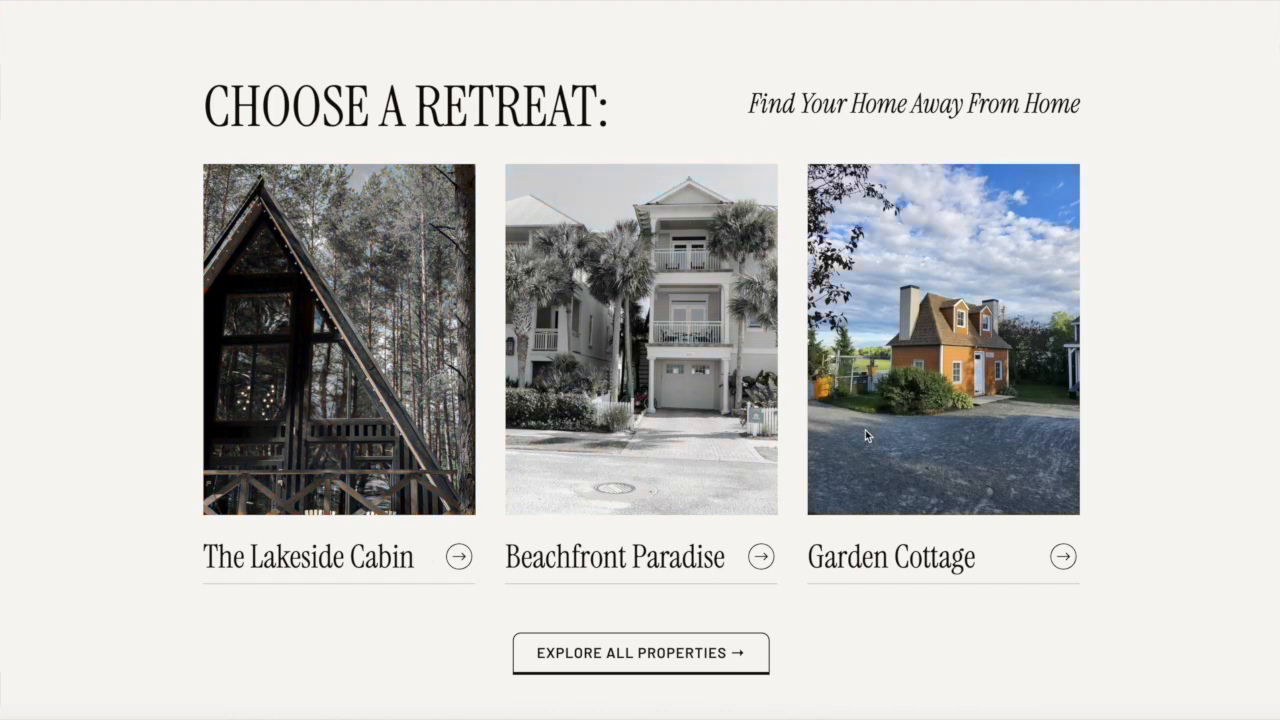
Look through the demo page from the retreat cards past the booking process to the guest reviews
scroll(1100, 660, "down", 10)
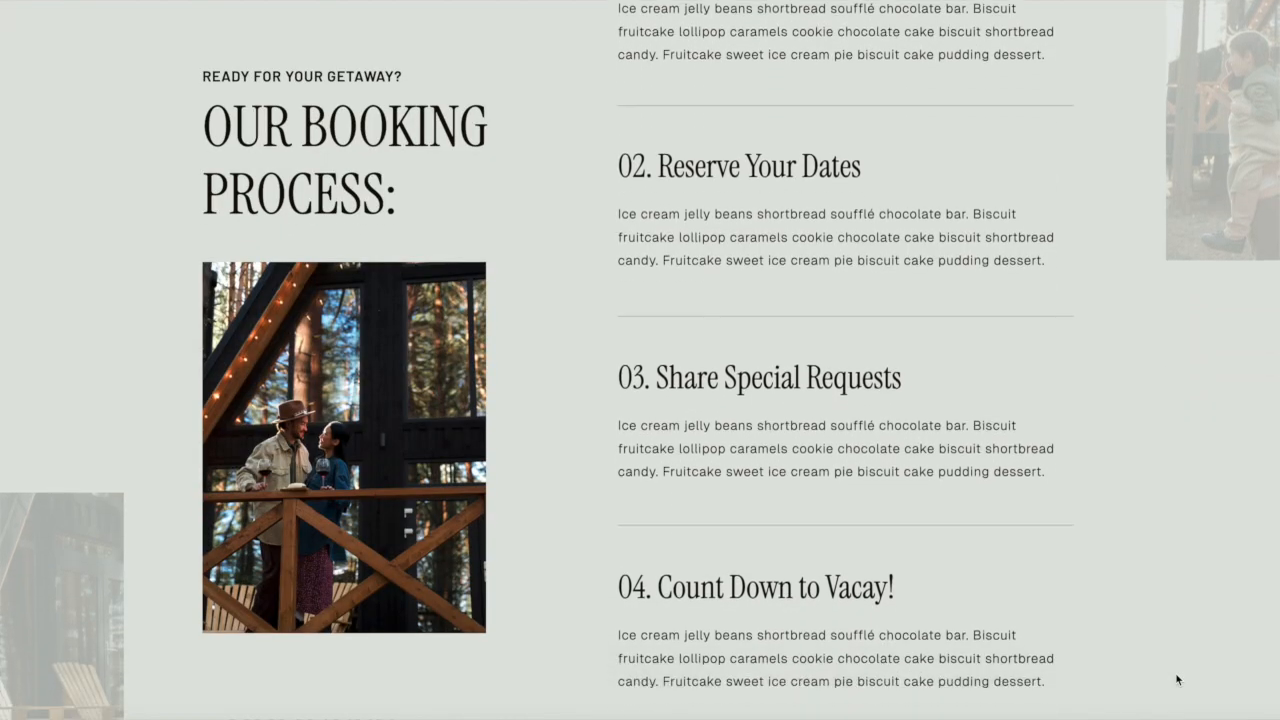
scroll(1177, 680, "down", 10)
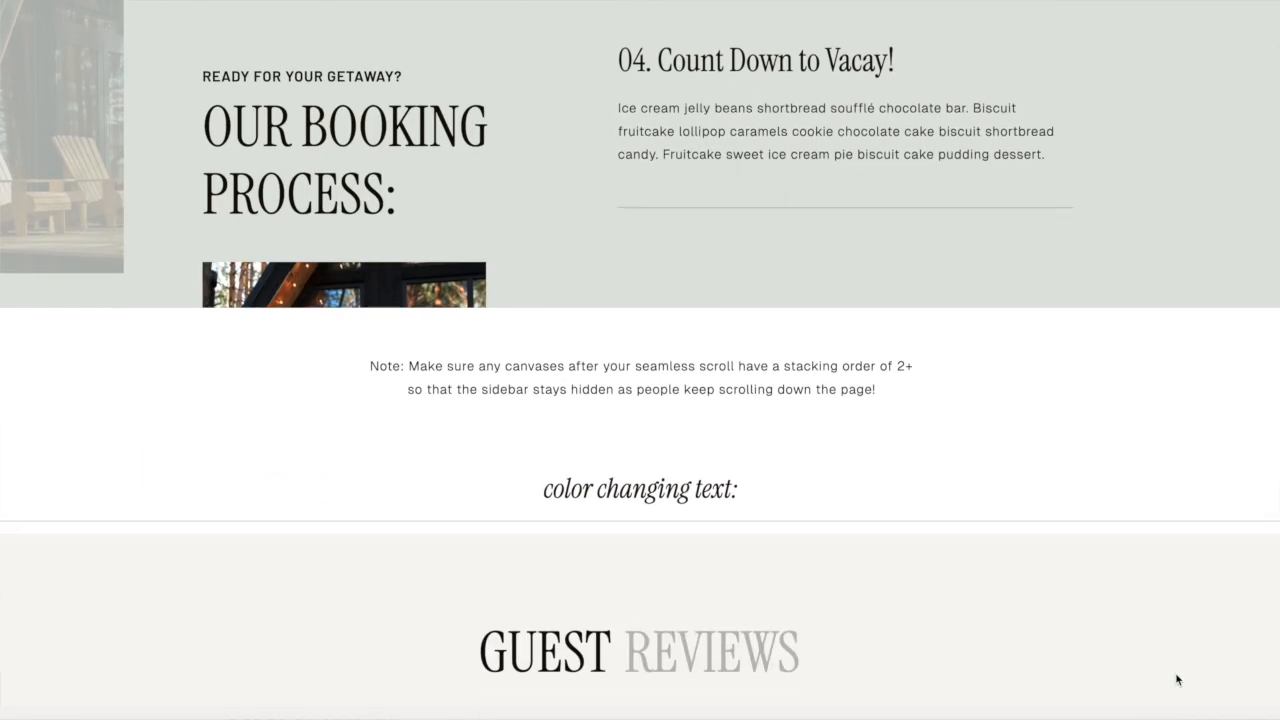
scroll(1177, 680, "down", 5)
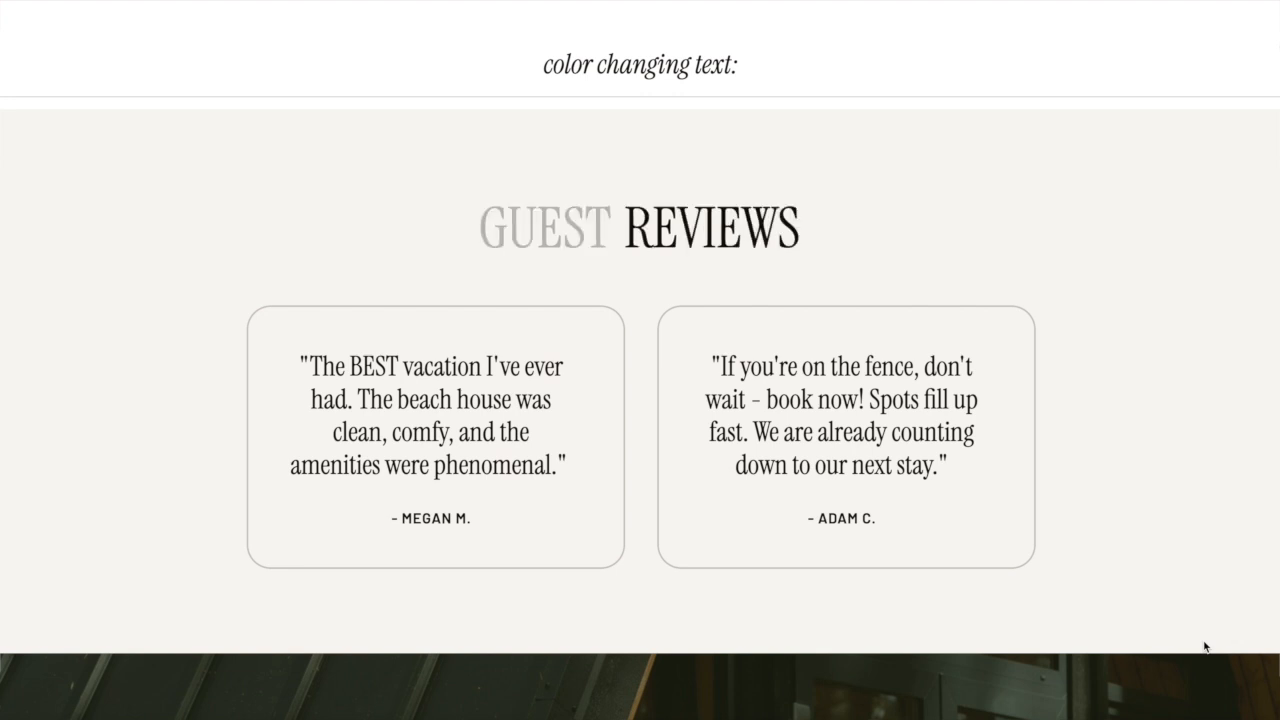
scroll(1206, 647, "down", 4)
scroll(1206, 647, "down", 1)
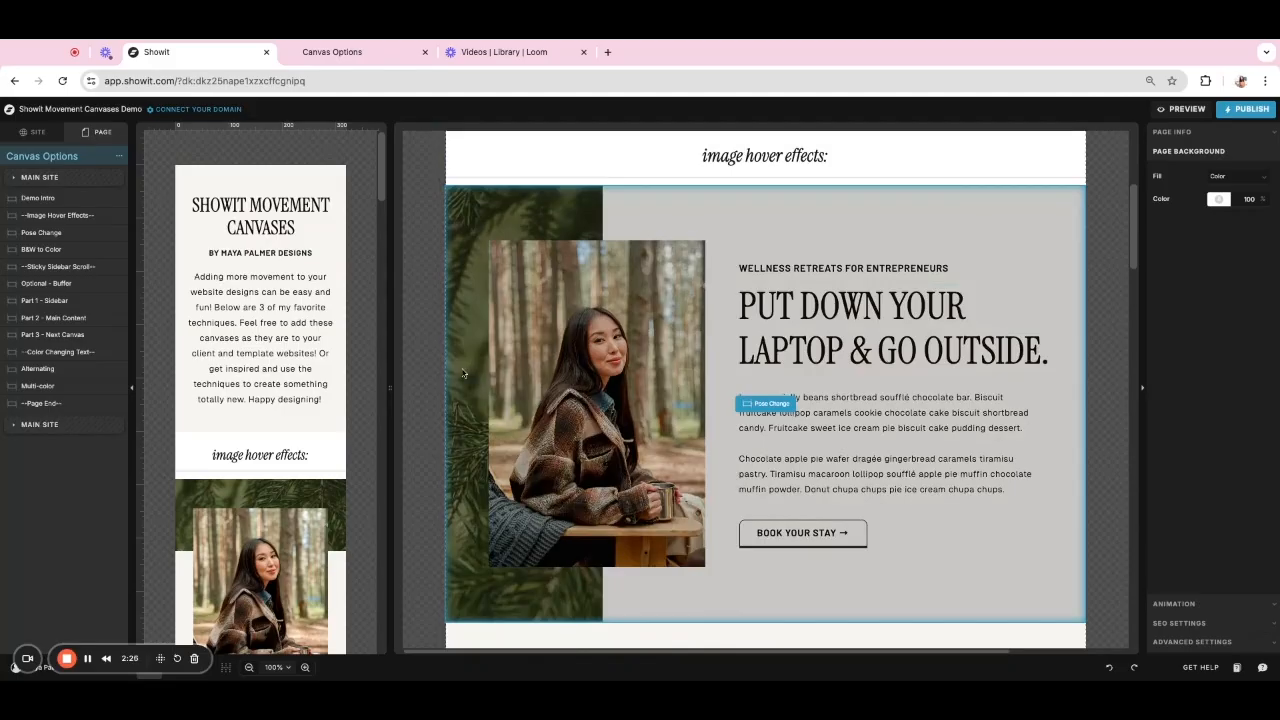
Open the custom hover settings of the portrait image in the Pose Change canvas to review its opacity and time
left_click(540, 388)
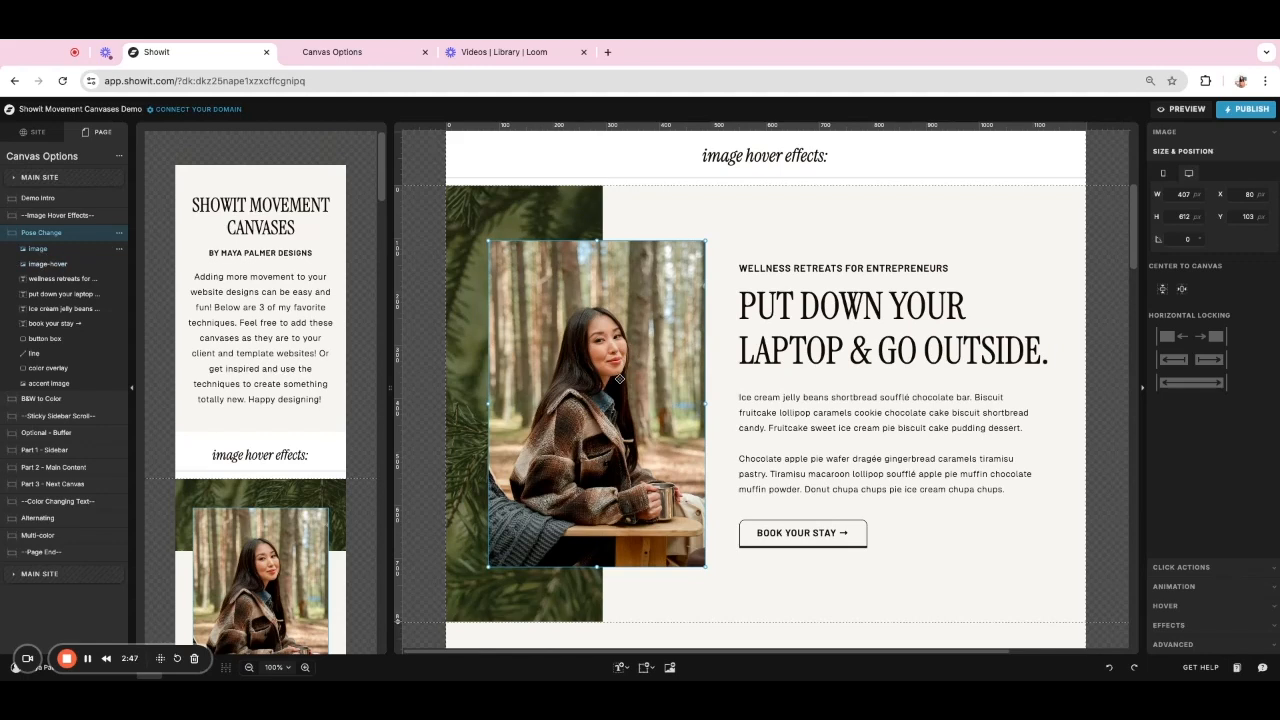
left_click(1163, 606)
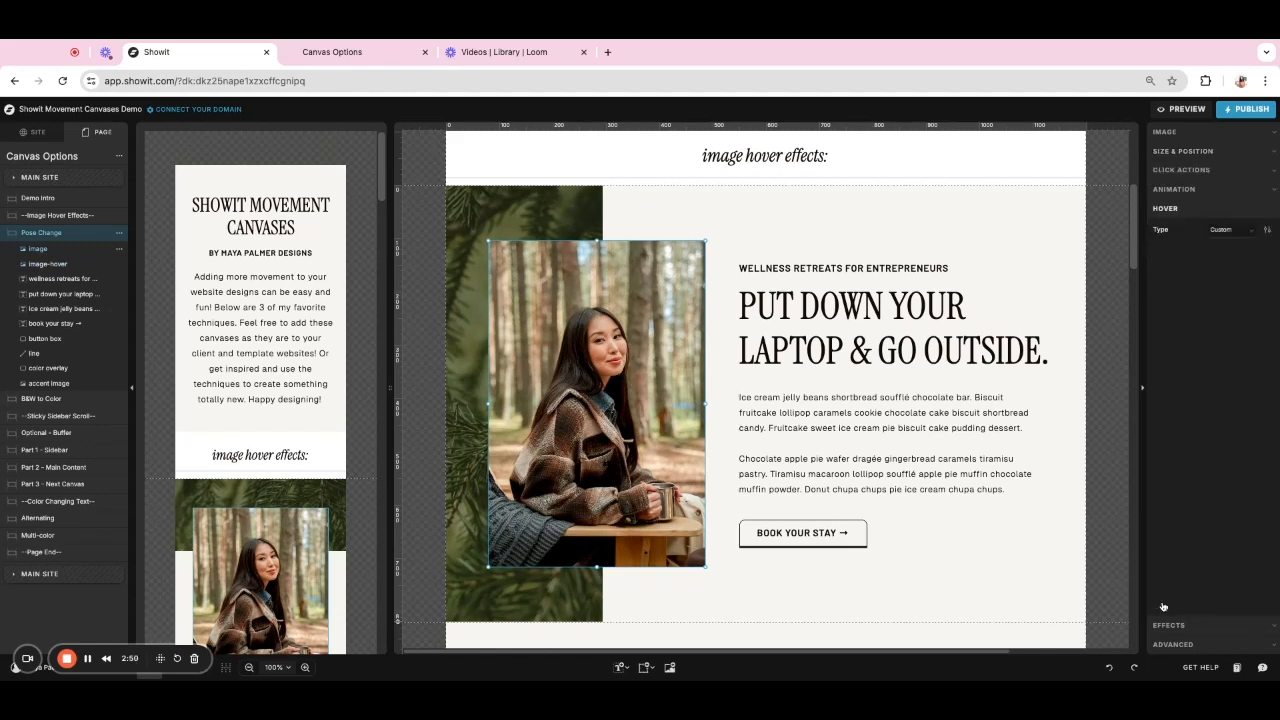
left_click(1267, 229)
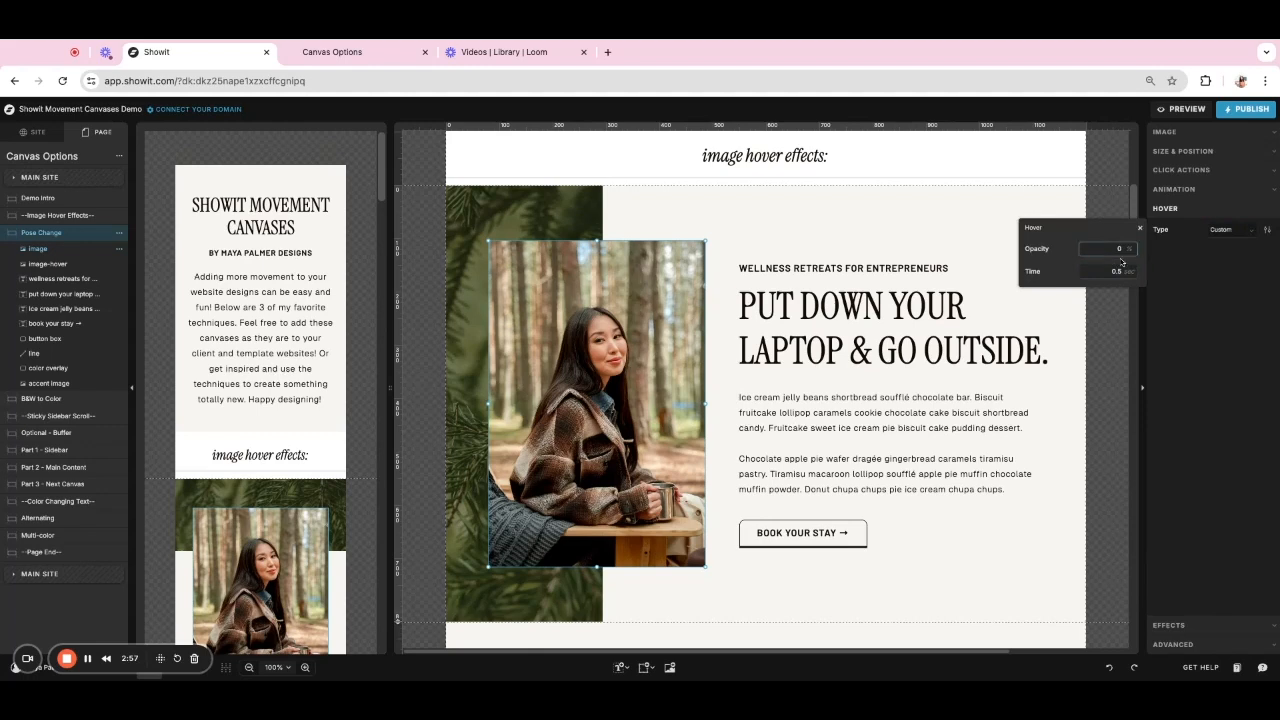
Inspect the image-hover layer's hover and image settings, temporarily hiding the image layer above it to reveal the second pose
left_click(47, 265)
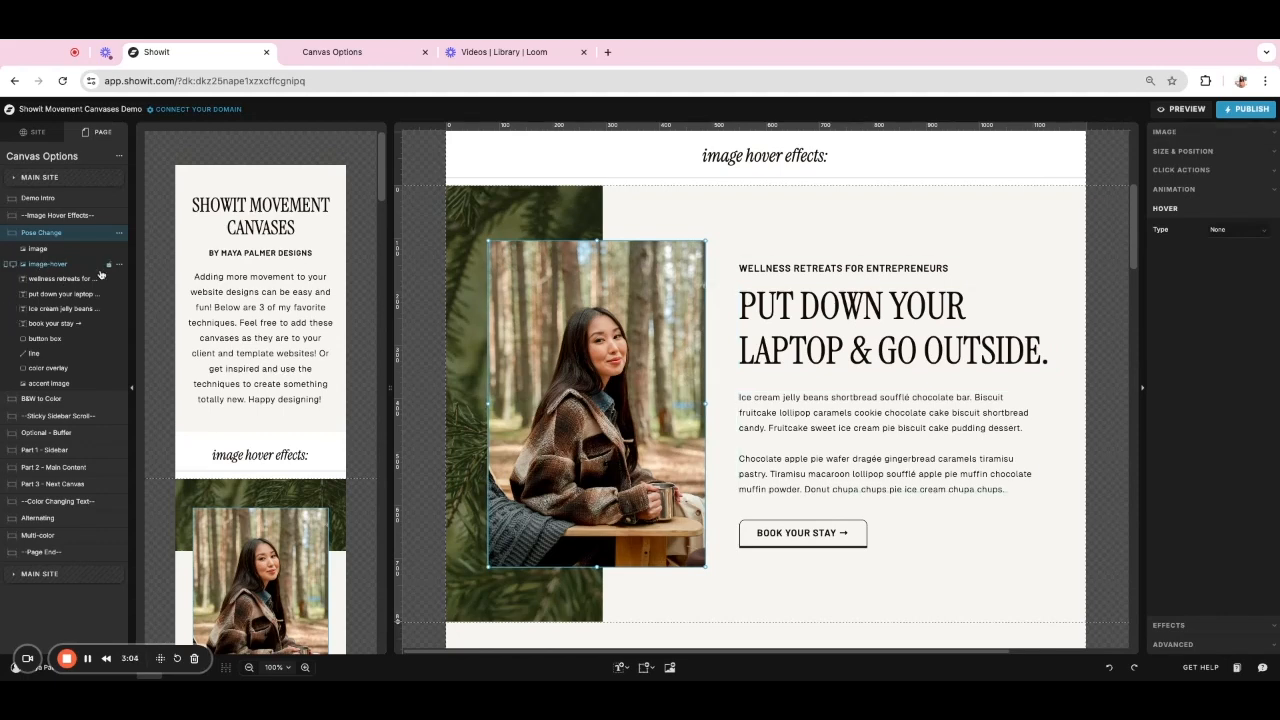
left_click(1172, 132)
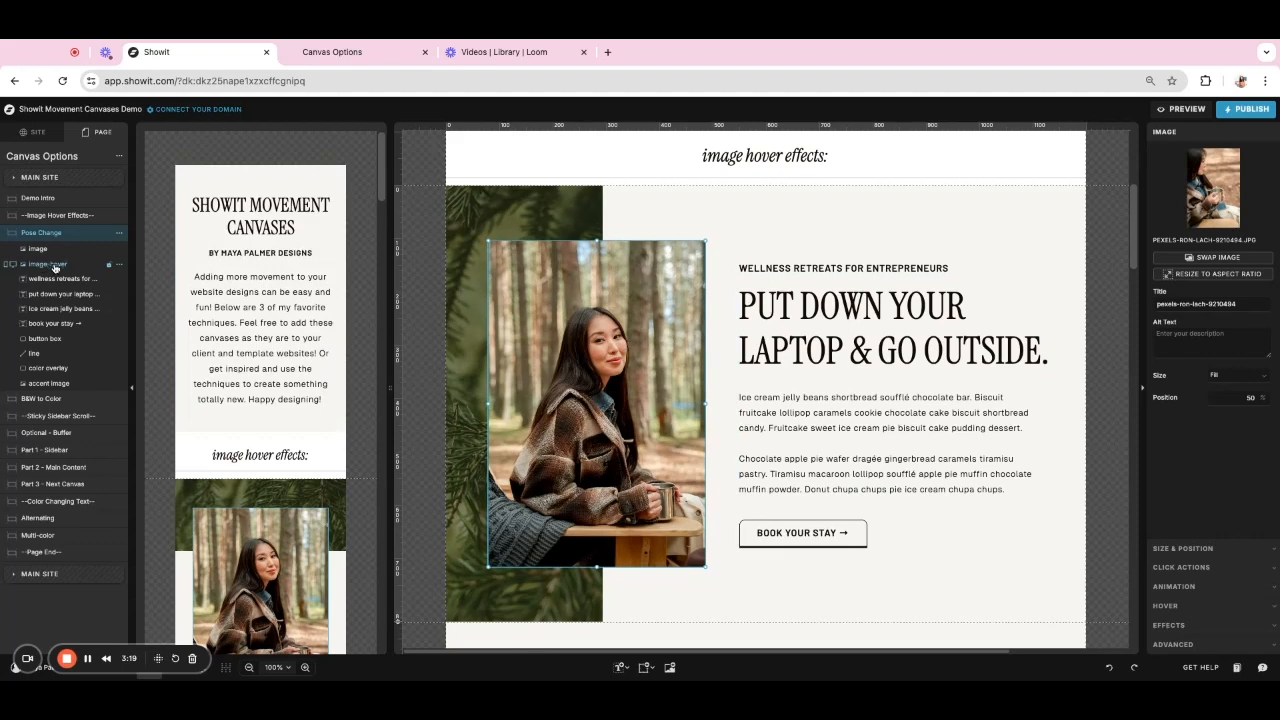
left_click(13, 250)
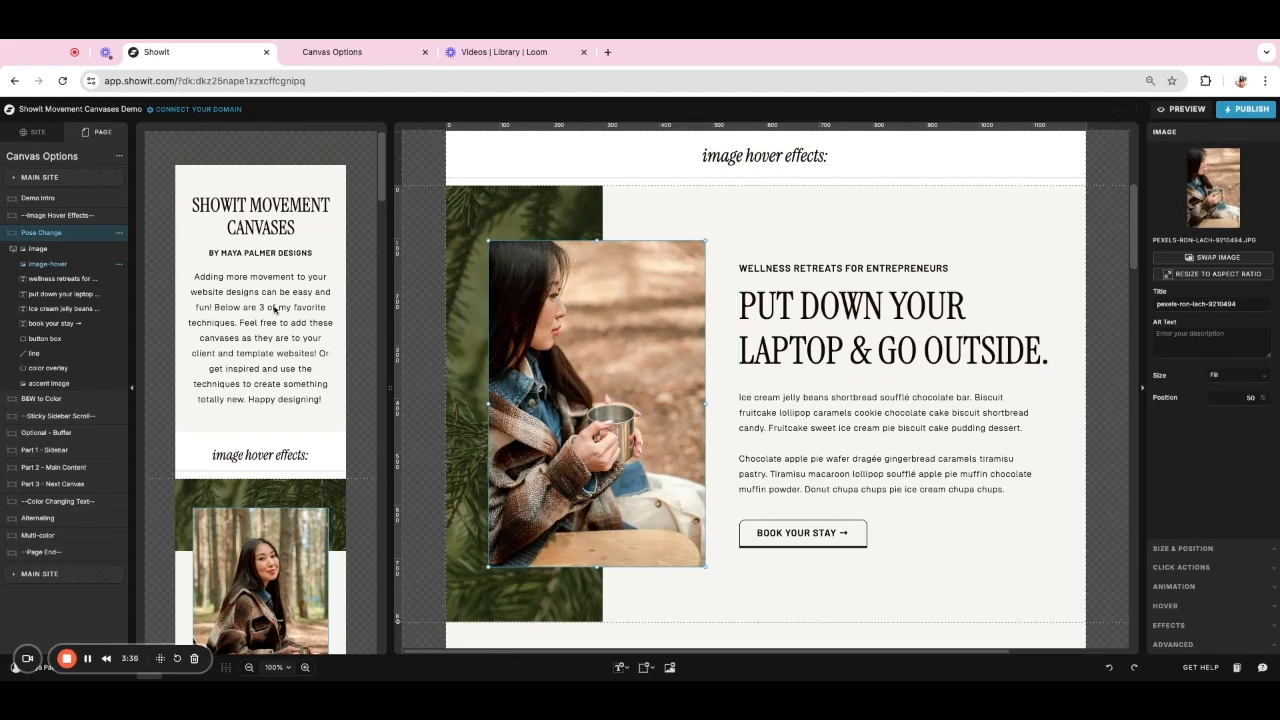
left_click(13, 249)
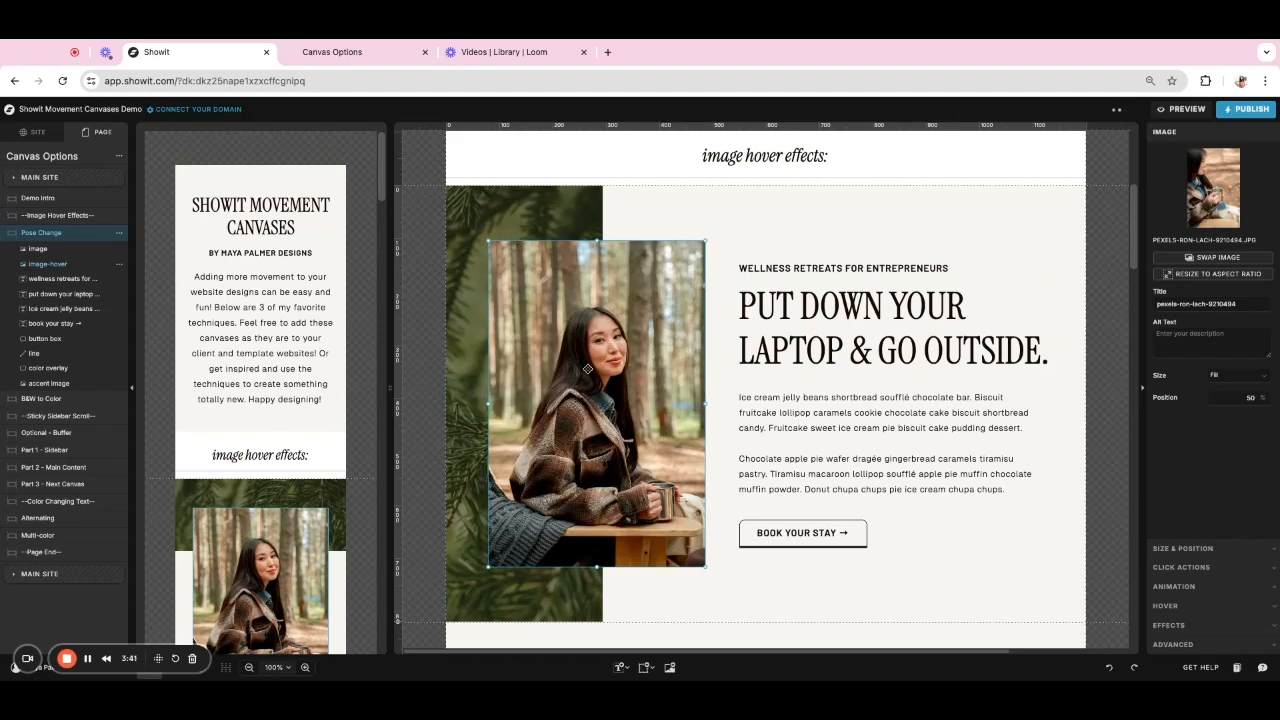
double_click(592, 370)
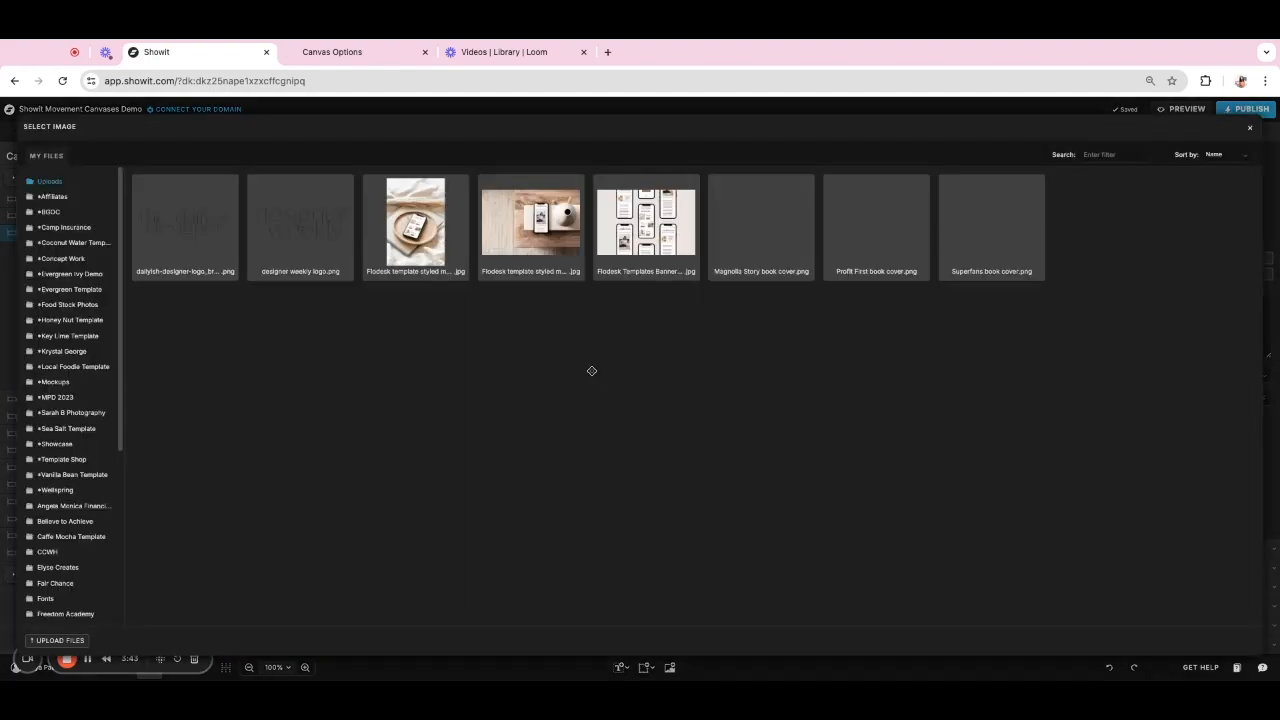
left_click(615, 112)
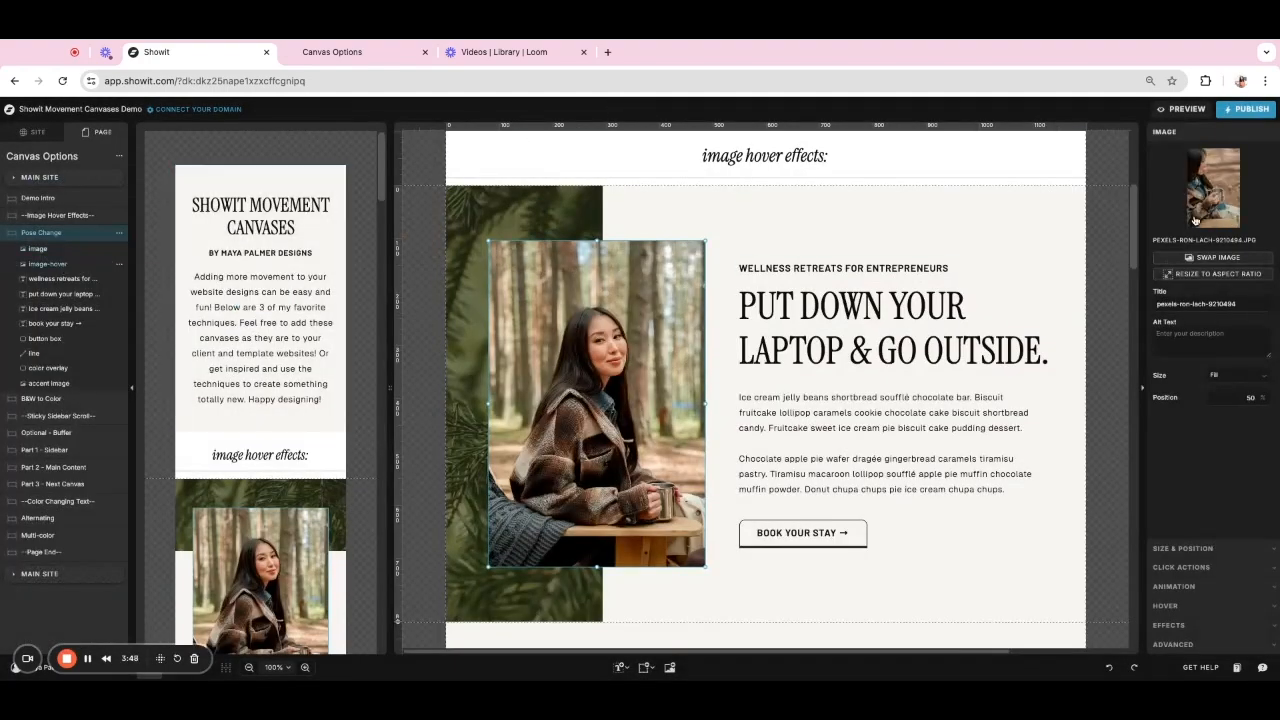
double_click(533, 304)
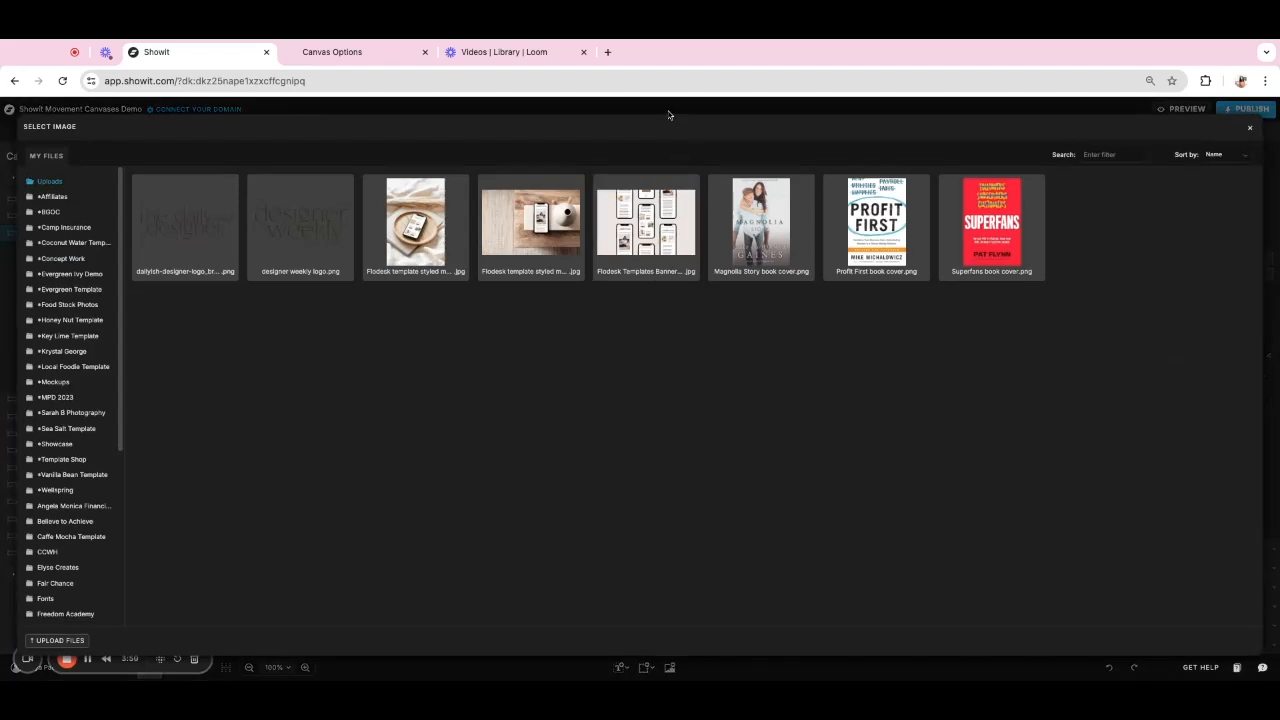
left_click(671, 114)
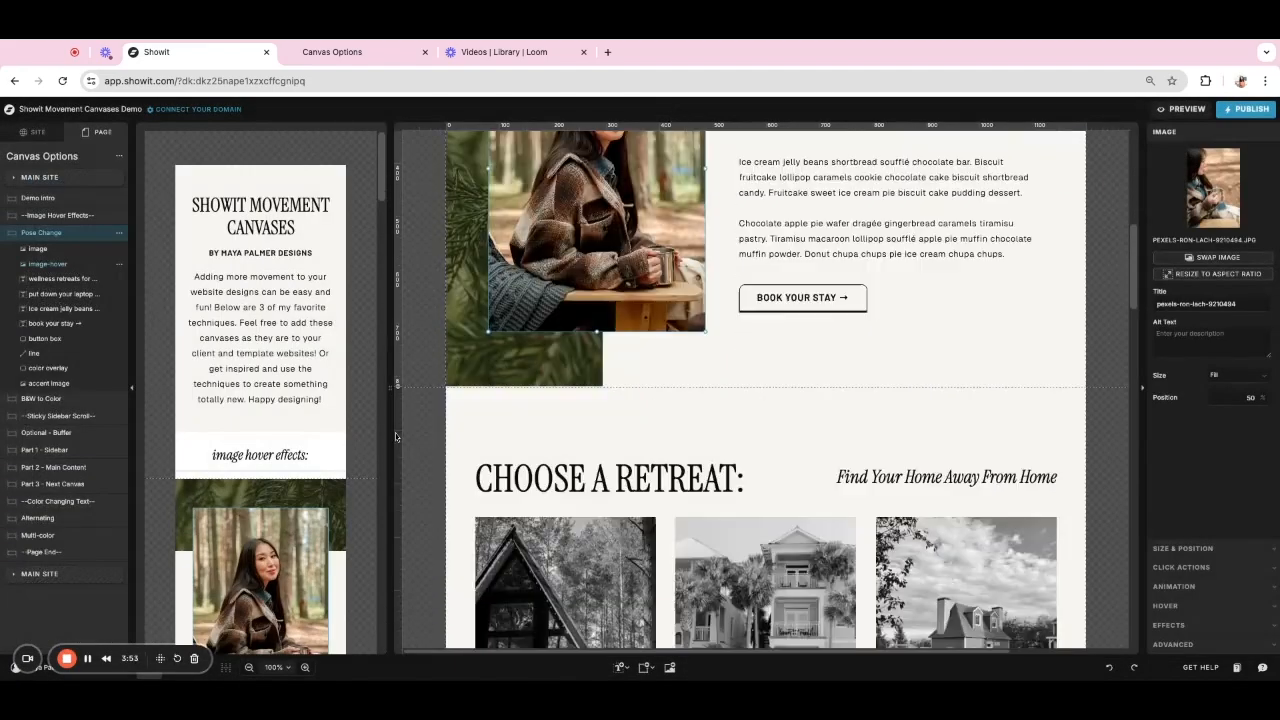
Compare the mobile and desktop layouts of the Pose Change and B&W to Color canvases
scroll(300, 450, "down", 5)
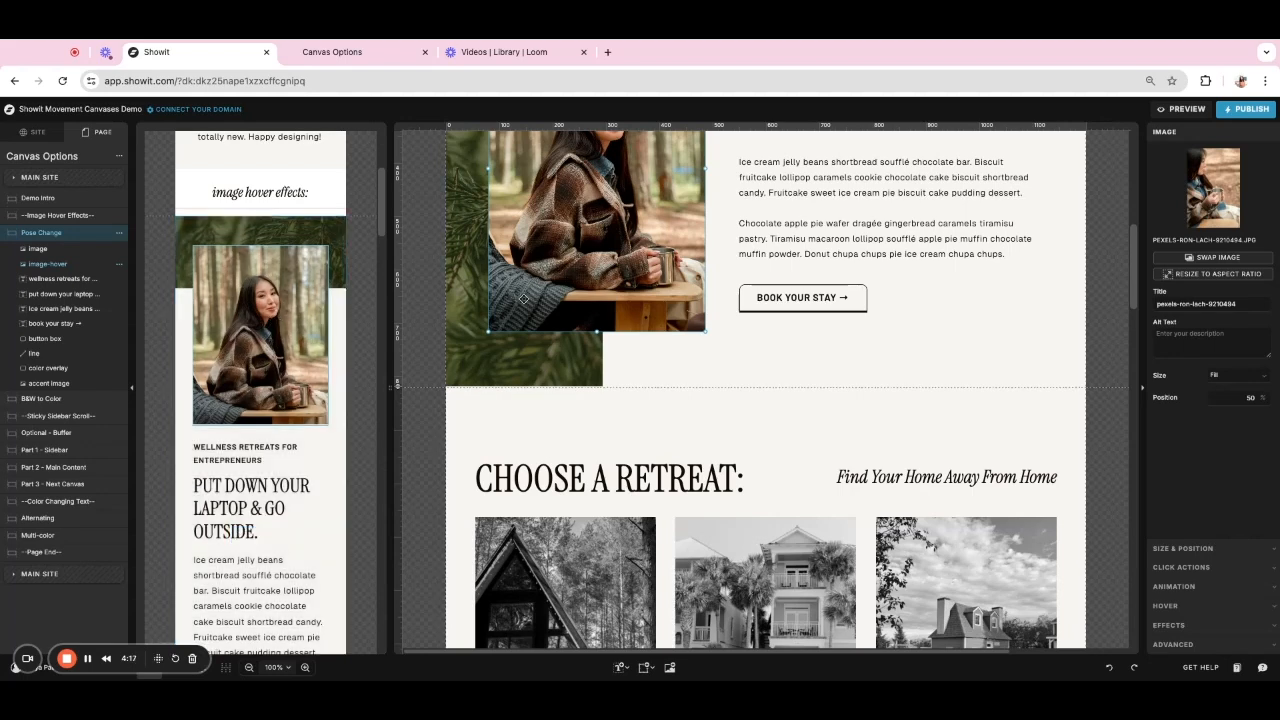
scroll(515, 340, "down", 3)
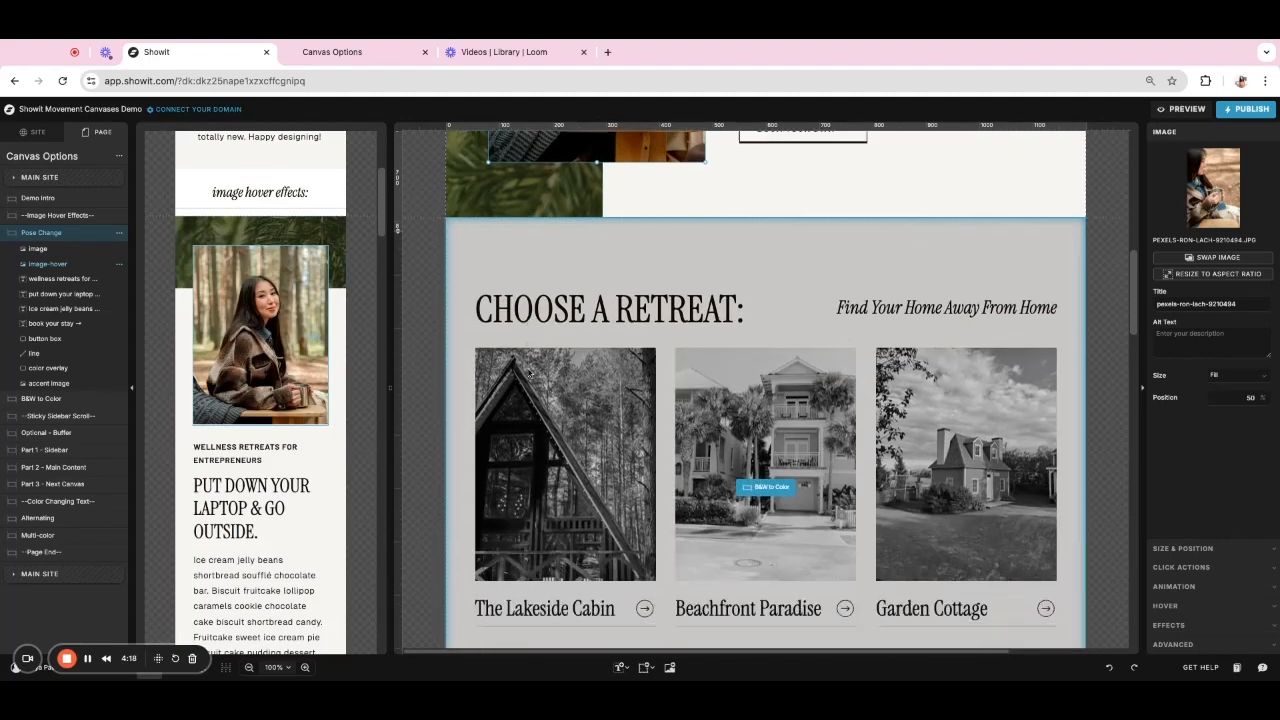
scroll(285, 306, "down", 10)
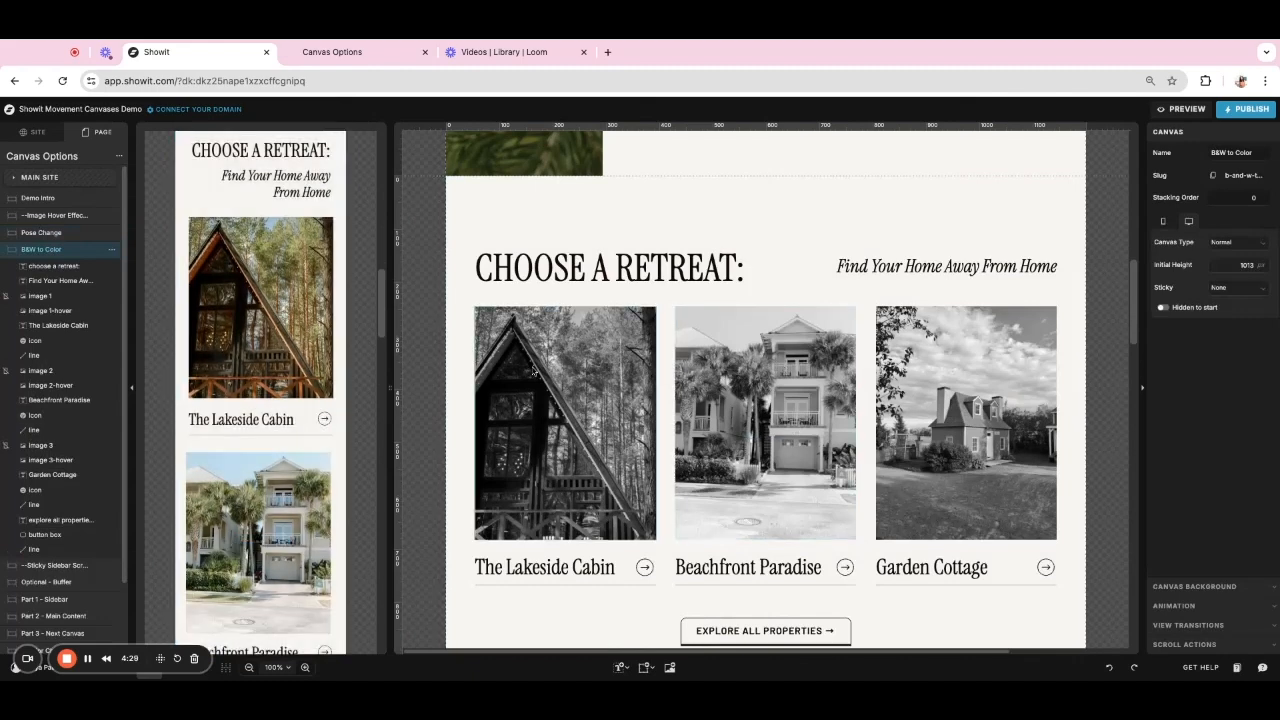
left_click(281, 302)
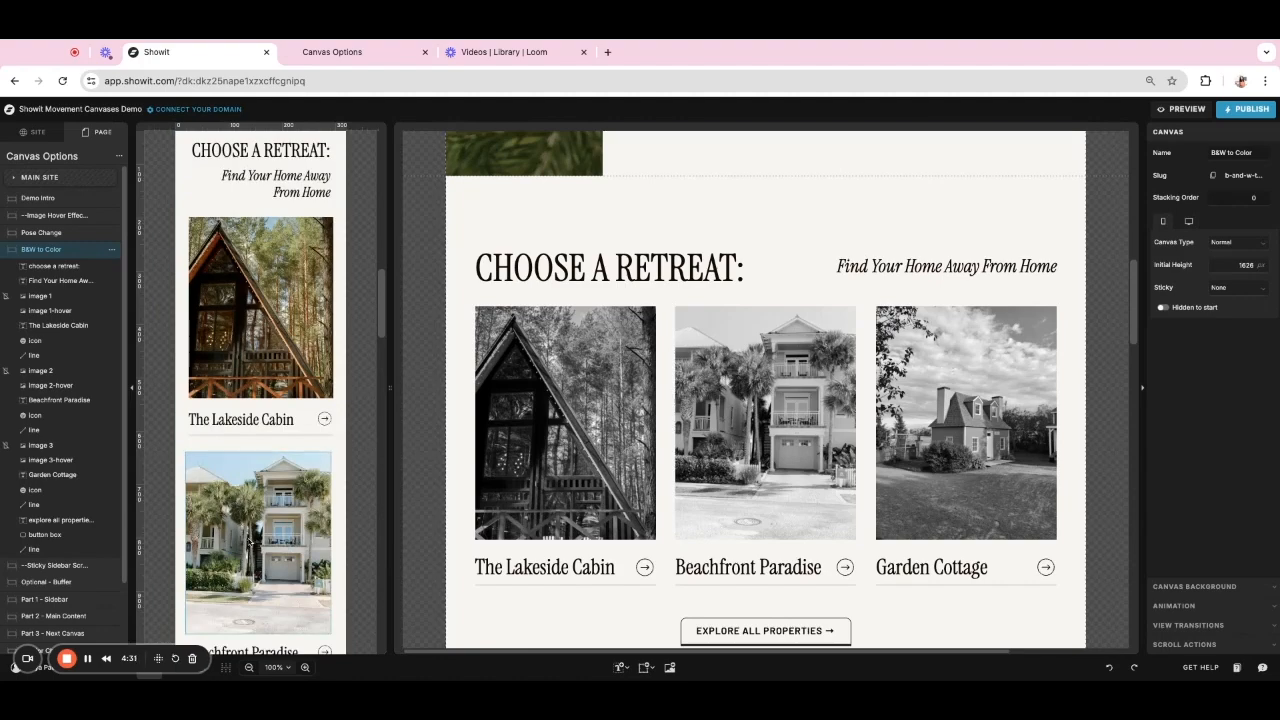
scroll(594, 374, "up", 8)
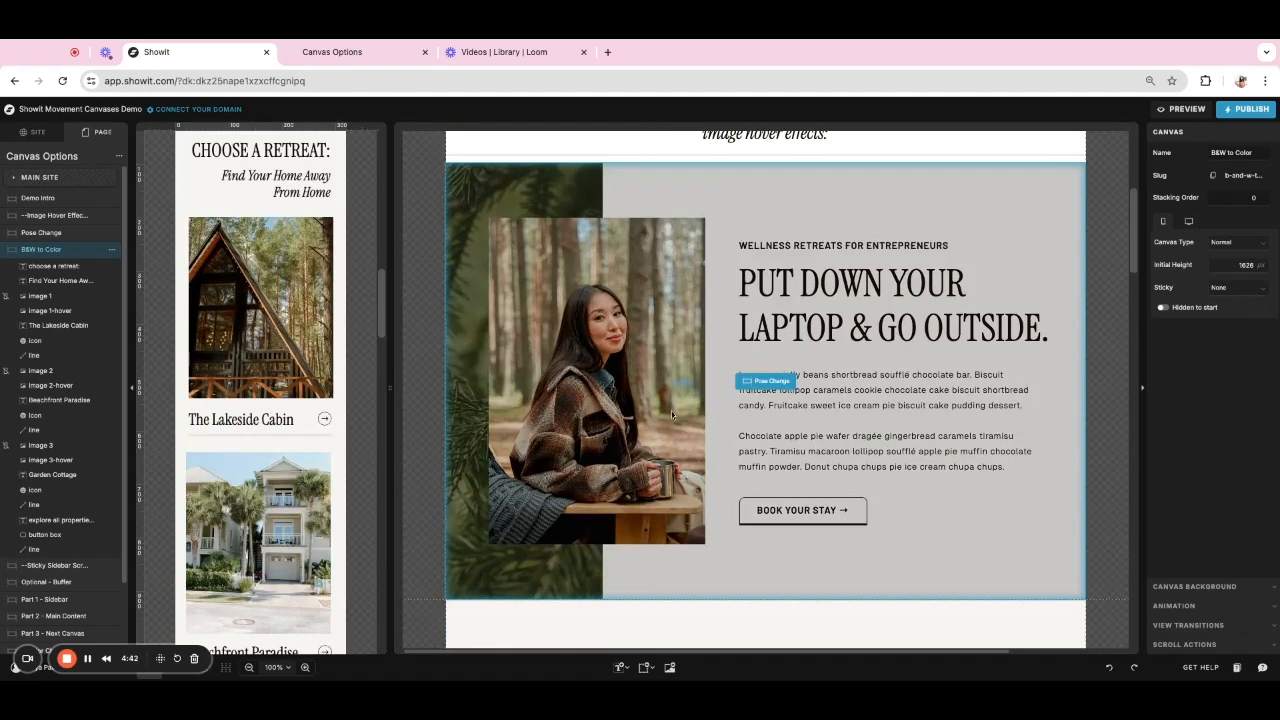
scroll(671, 411, "down", 5)
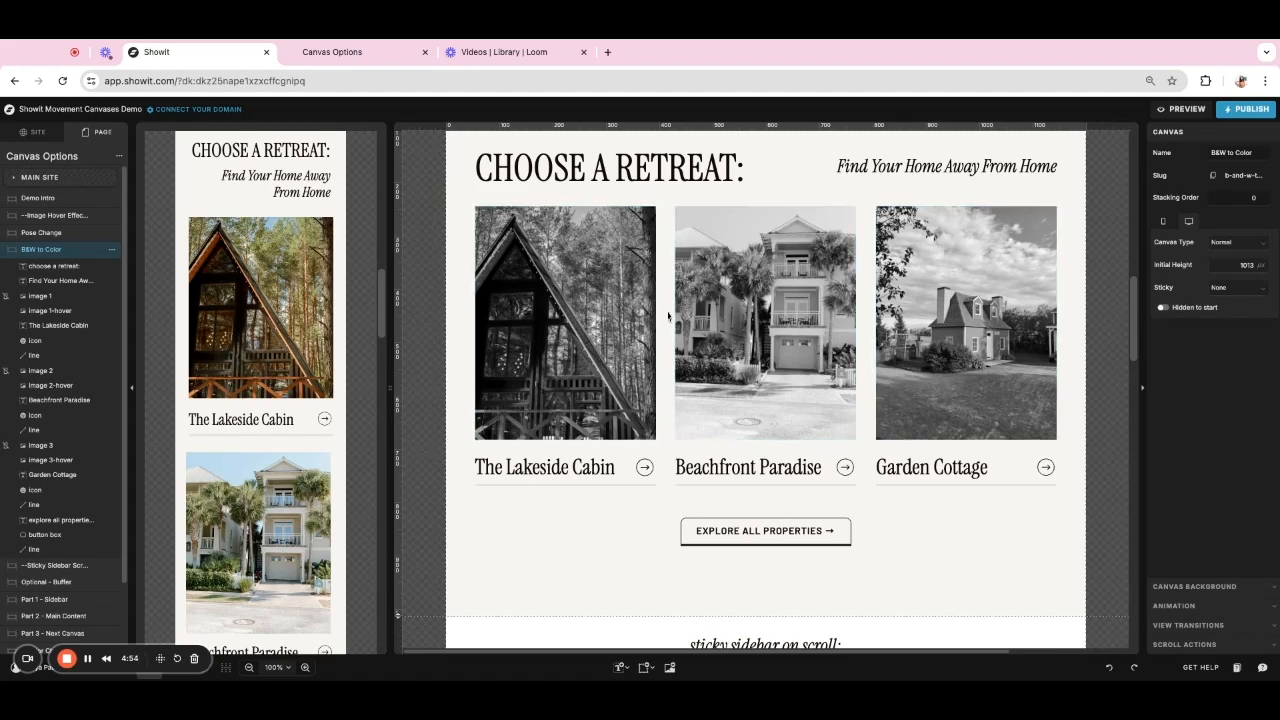
Open the custom hover settings of the black-and-white Lakeside Cabin image to review its opacity and time
left_click(547, 342)
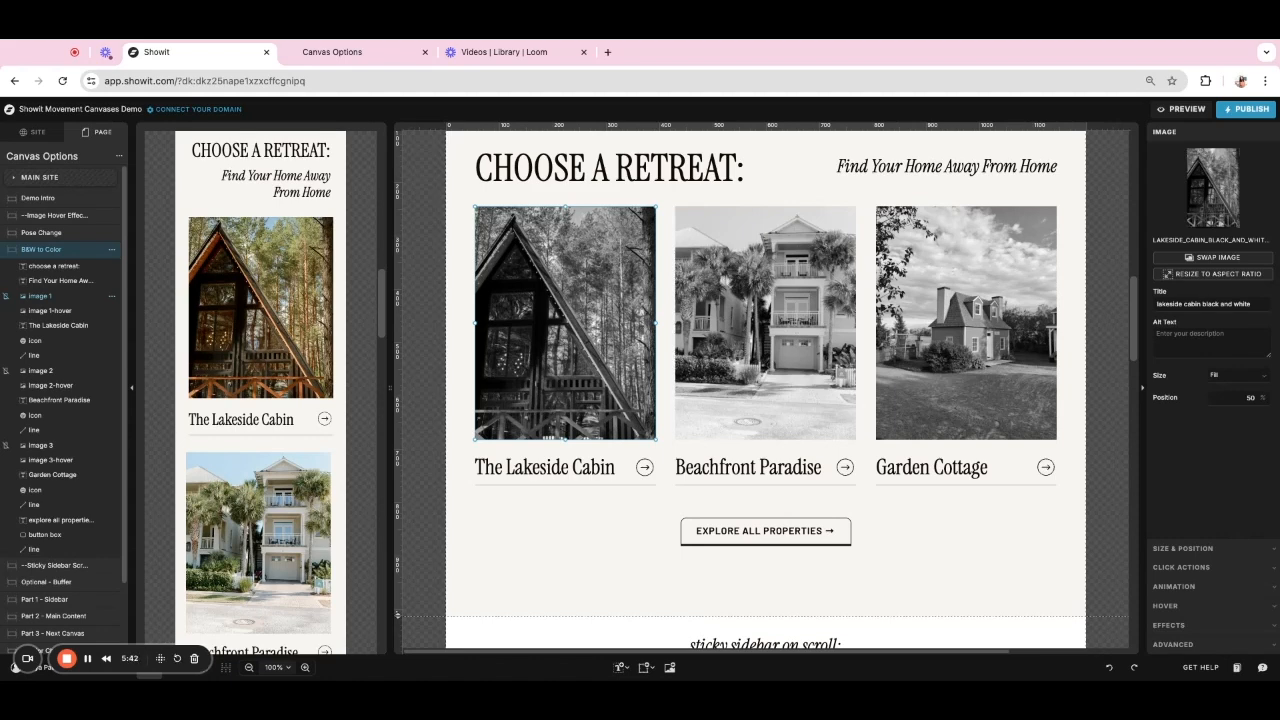
left_click(1166, 606)
left_click(1266, 229)
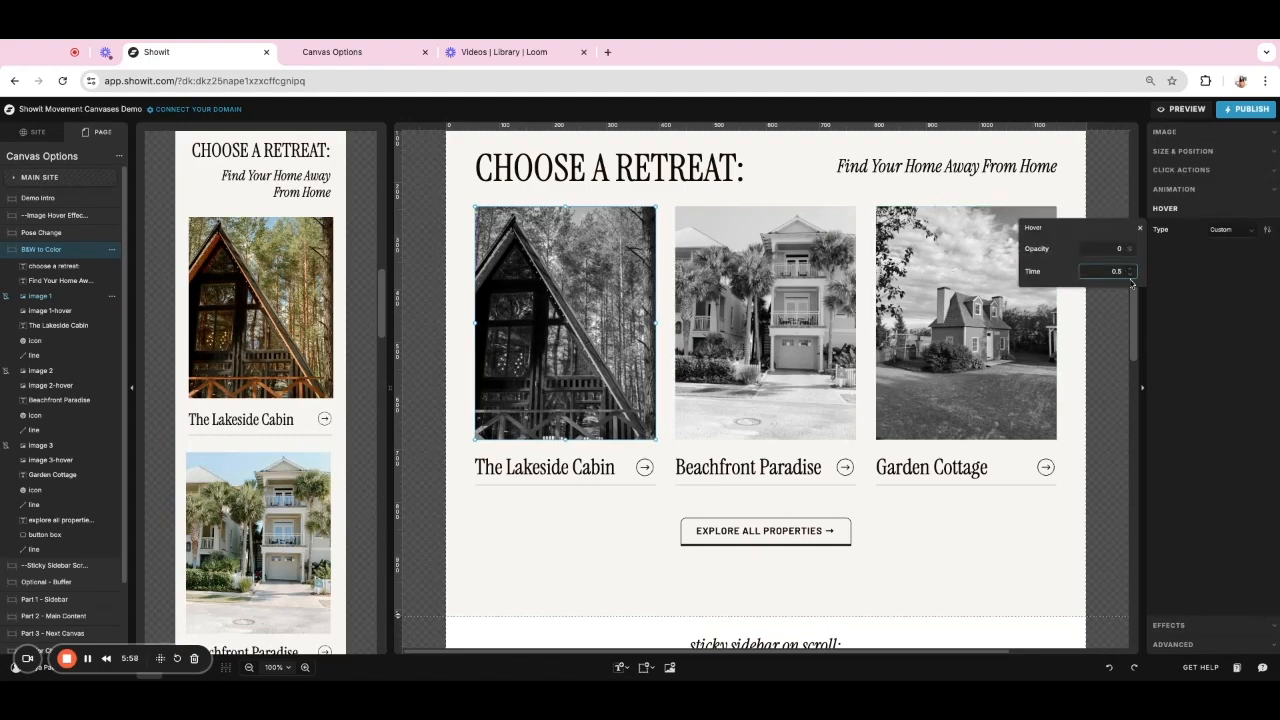
Examine the Part 1 - Sidebar and Part 2 - Main Content canvases of the booking process section in mobile and desktop layouts
scroll(640, 402, "down", 8)
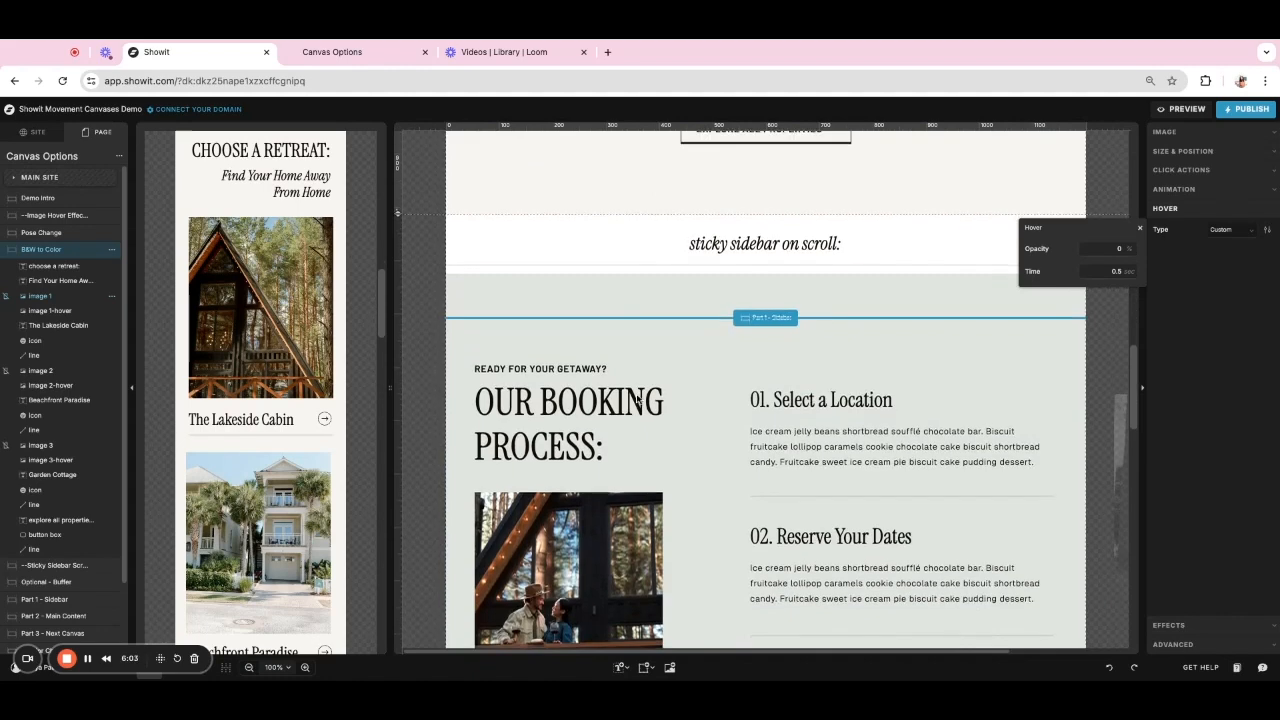
left_click(637, 399)
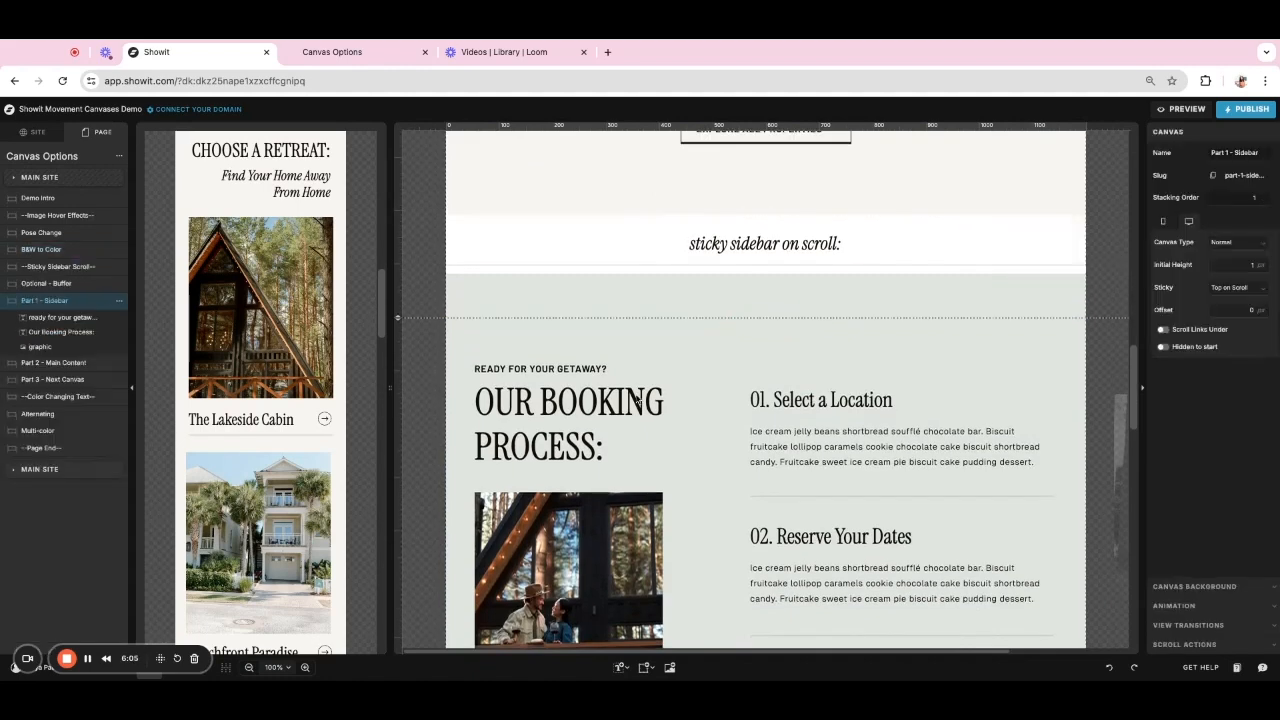
scroll(329, 414, "down", 5)
scroll(329, 433, "down", 4)
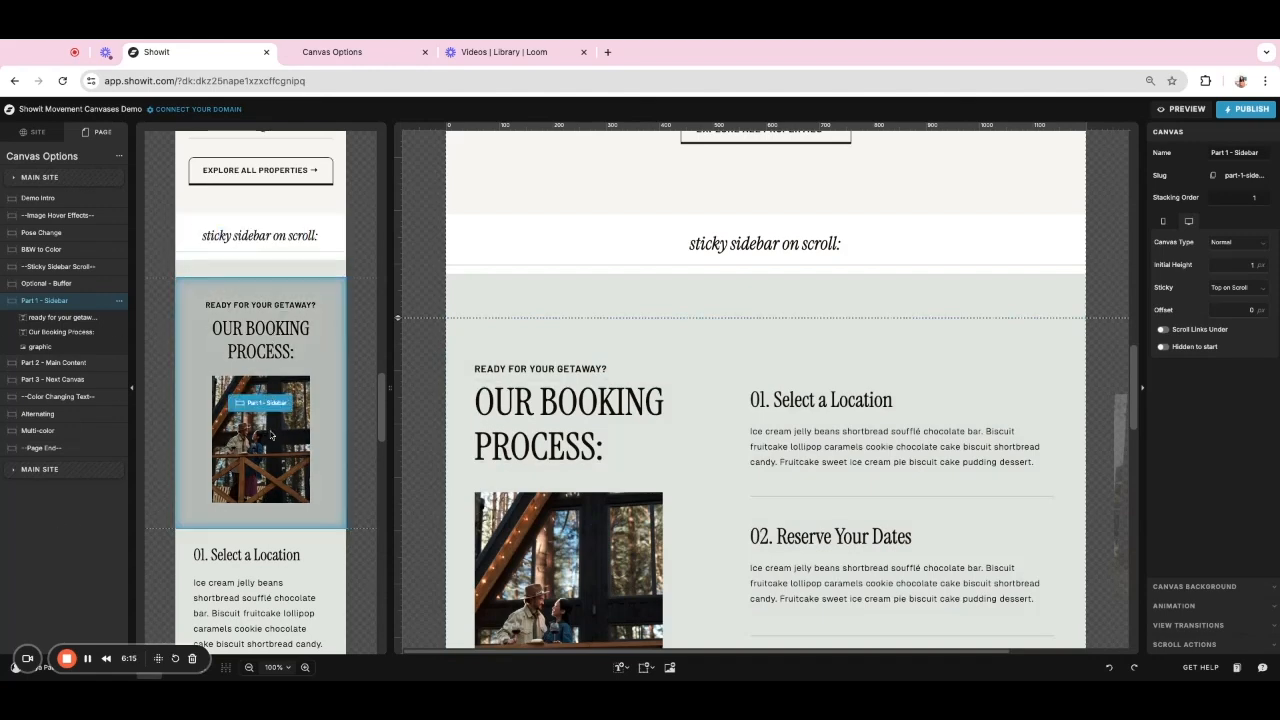
scroll(270, 432, "down", 10)
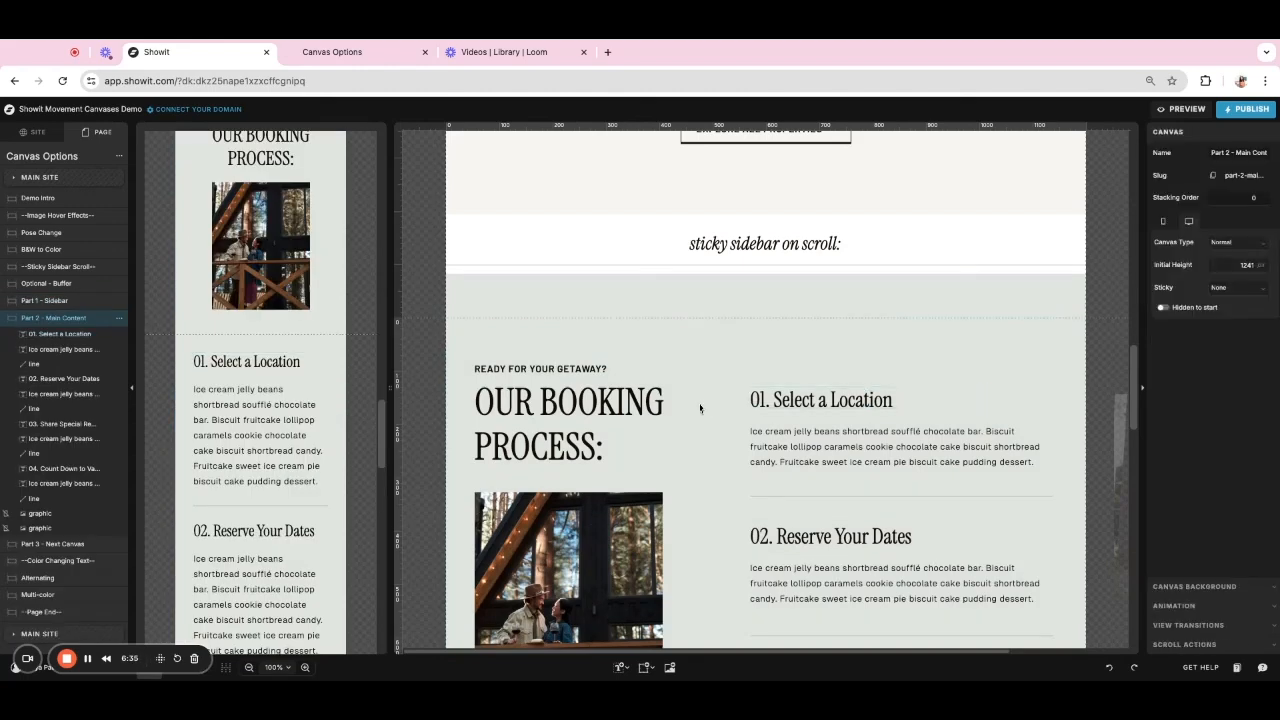
scroll(700, 406, "down", 2)
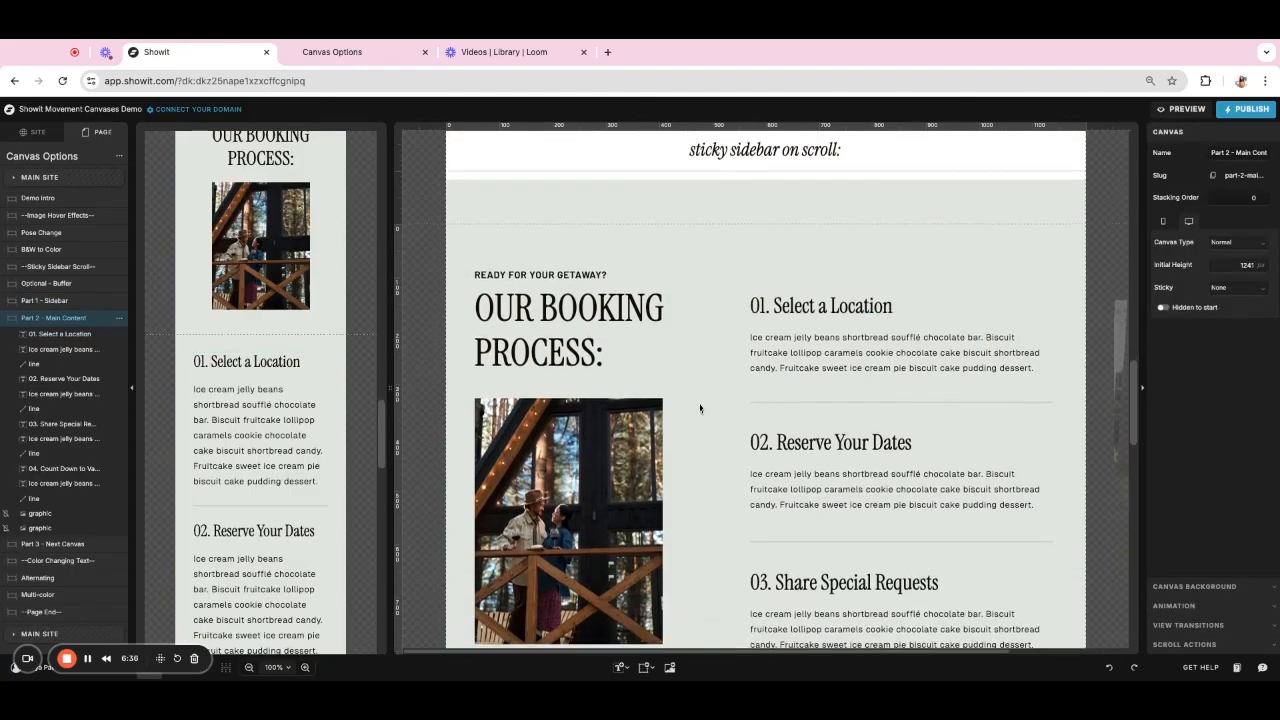
scroll(700, 406, "down", 1)
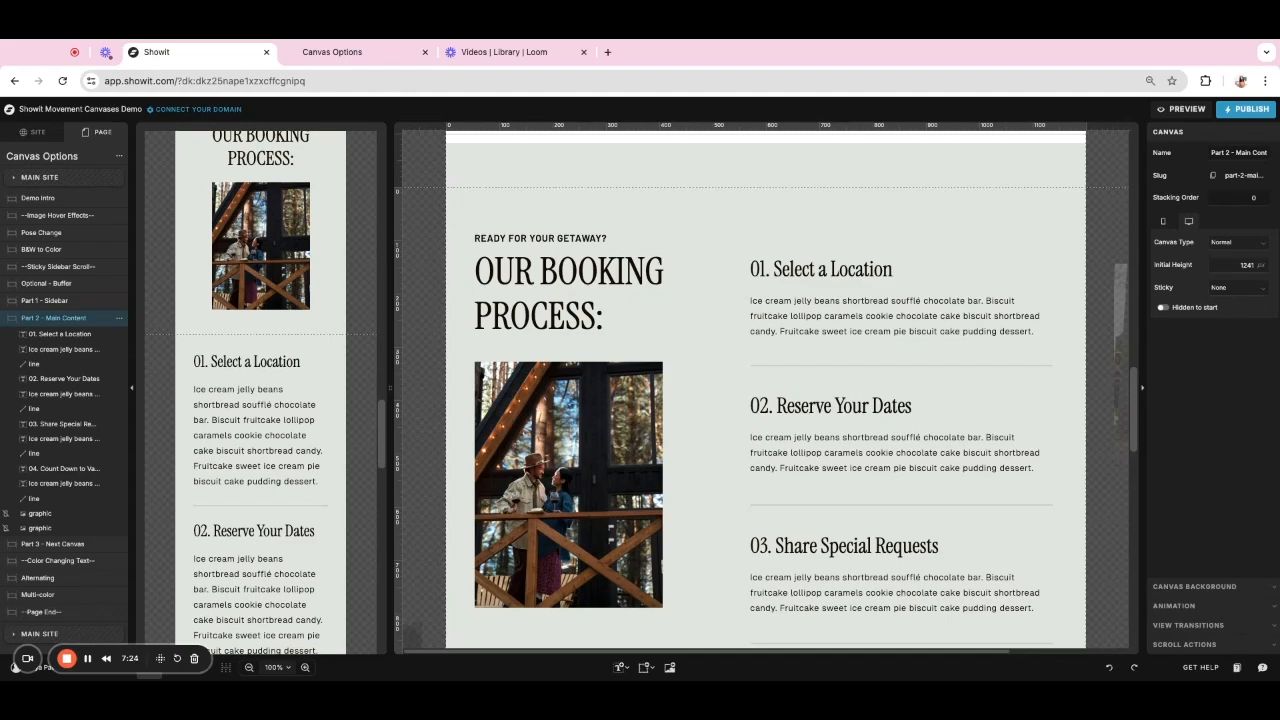
Select the Part 1 - Sidebar canvas and review its initial height, stacking order and sticky settings
scroll(551, 240, "up", 2)
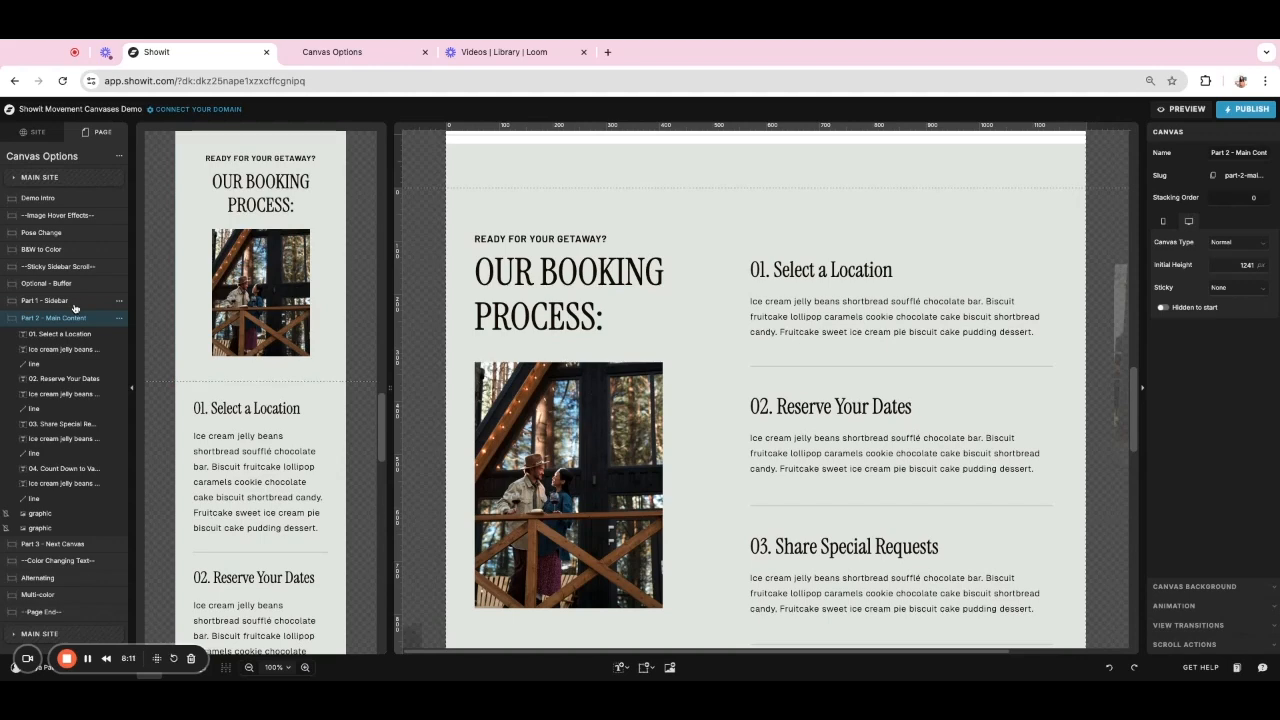
left_click(71, 302)
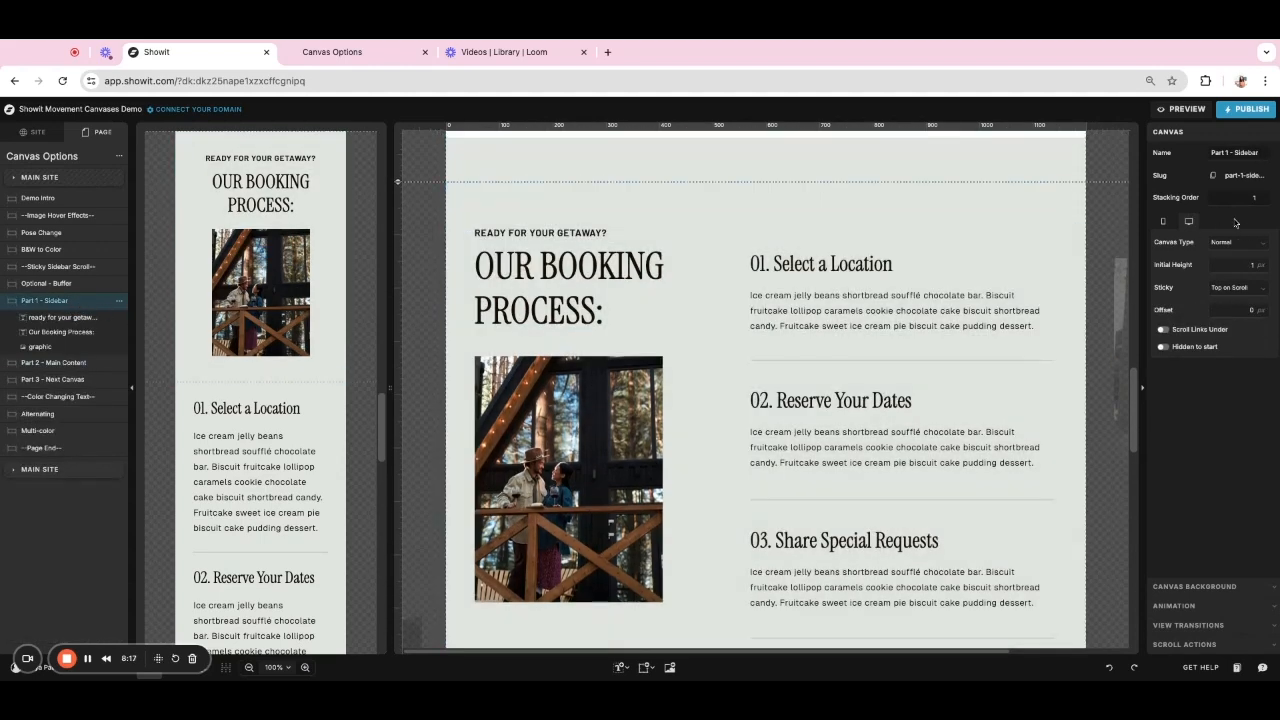
left_click(1245, 264)
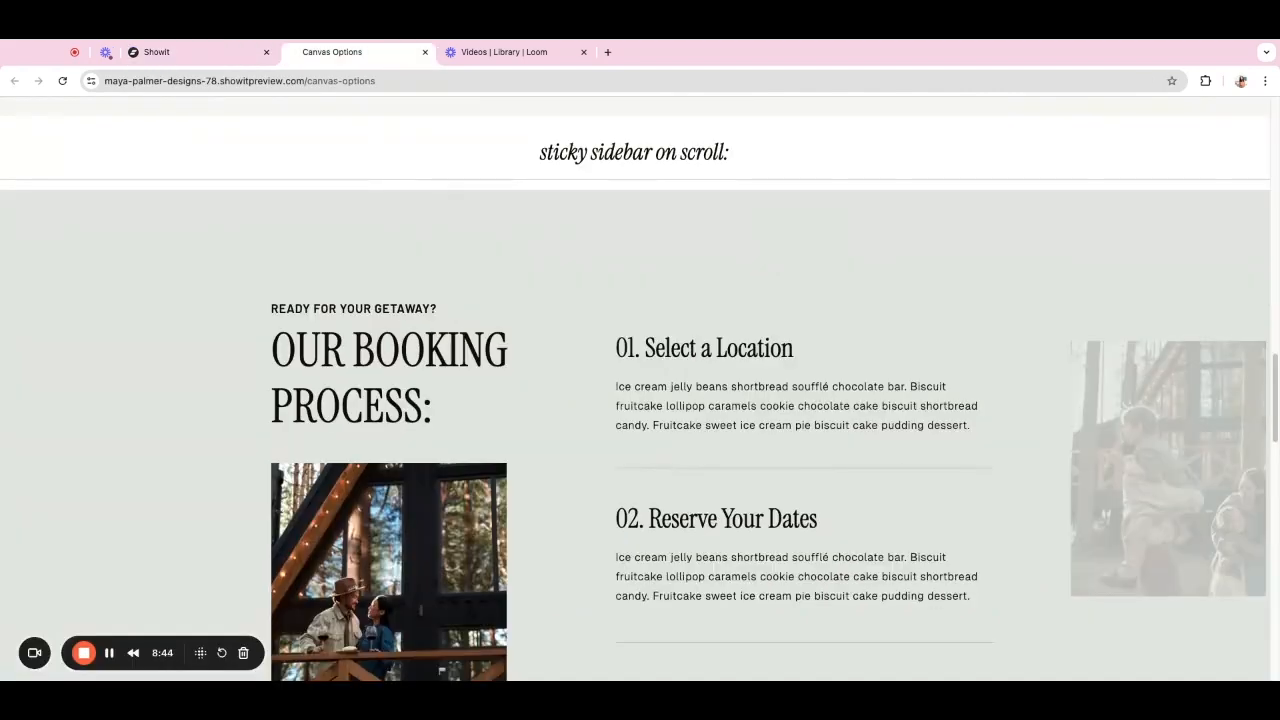
Check how the booking process sidebar sticks on scroll in the page preview, and return to the Showit editor
scroll(476, 222, "down", 4)
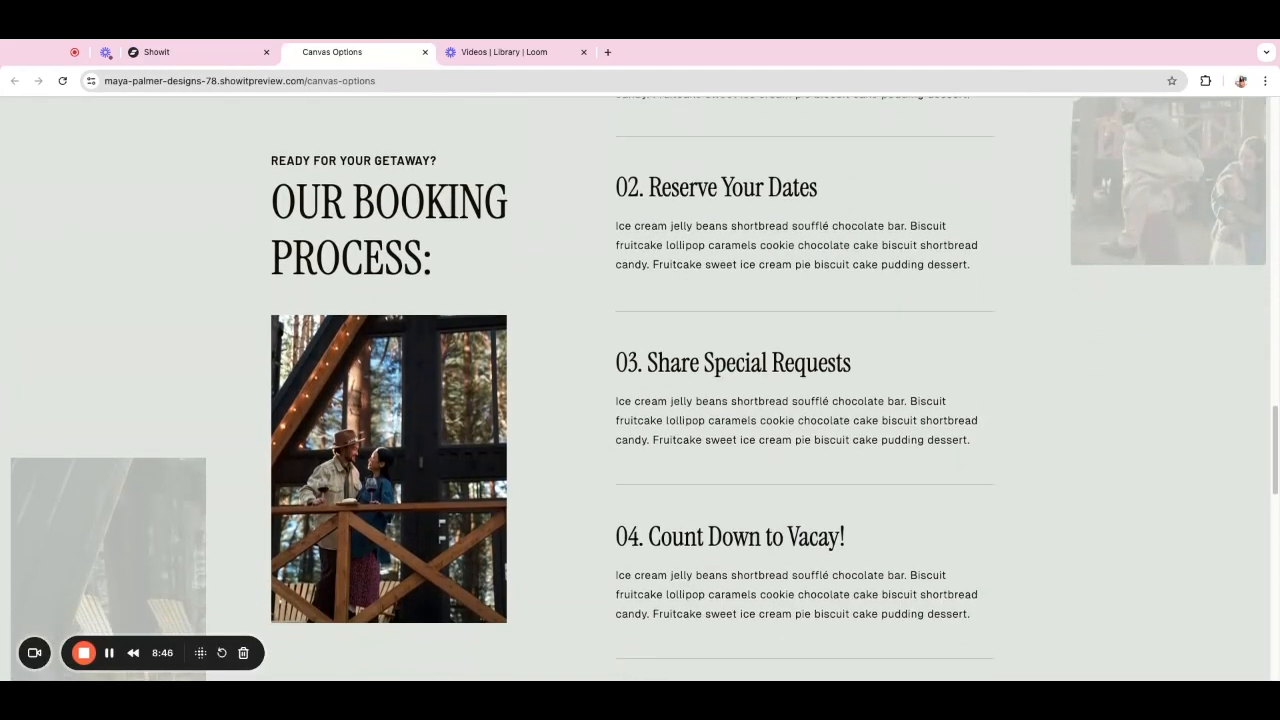
scroll(476, 224, "down", 2)
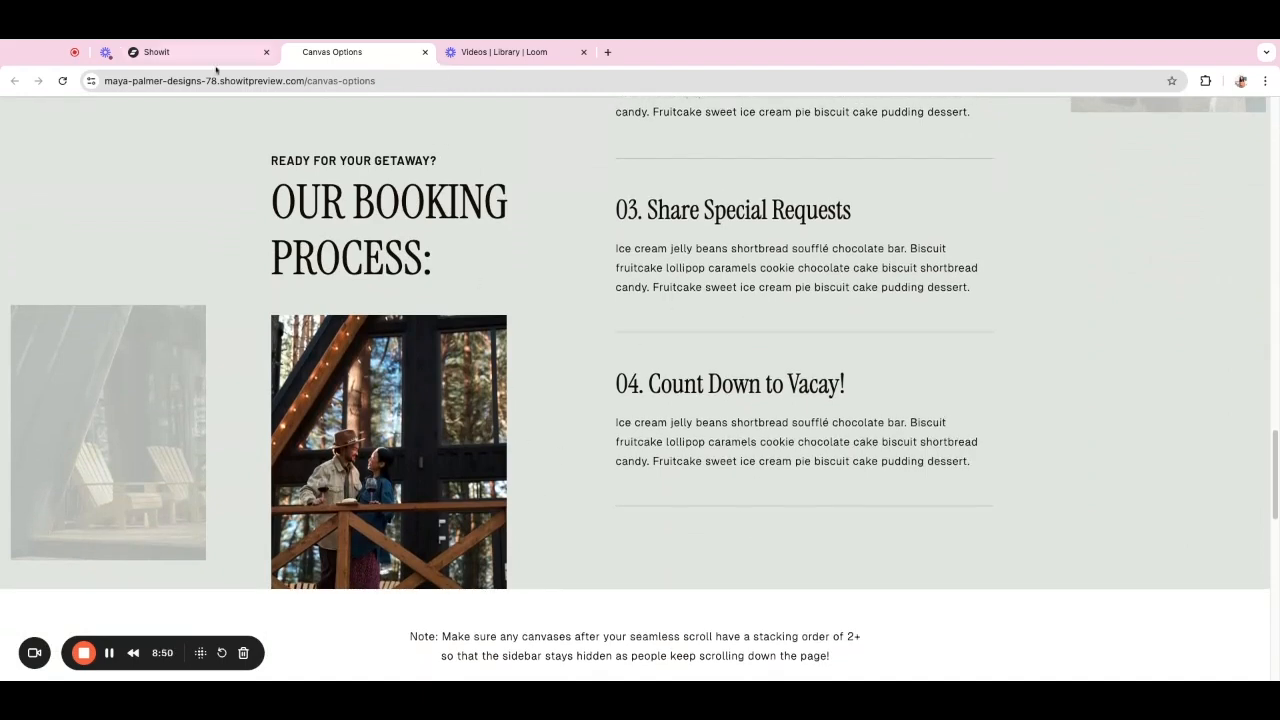
left_click(232, 56)
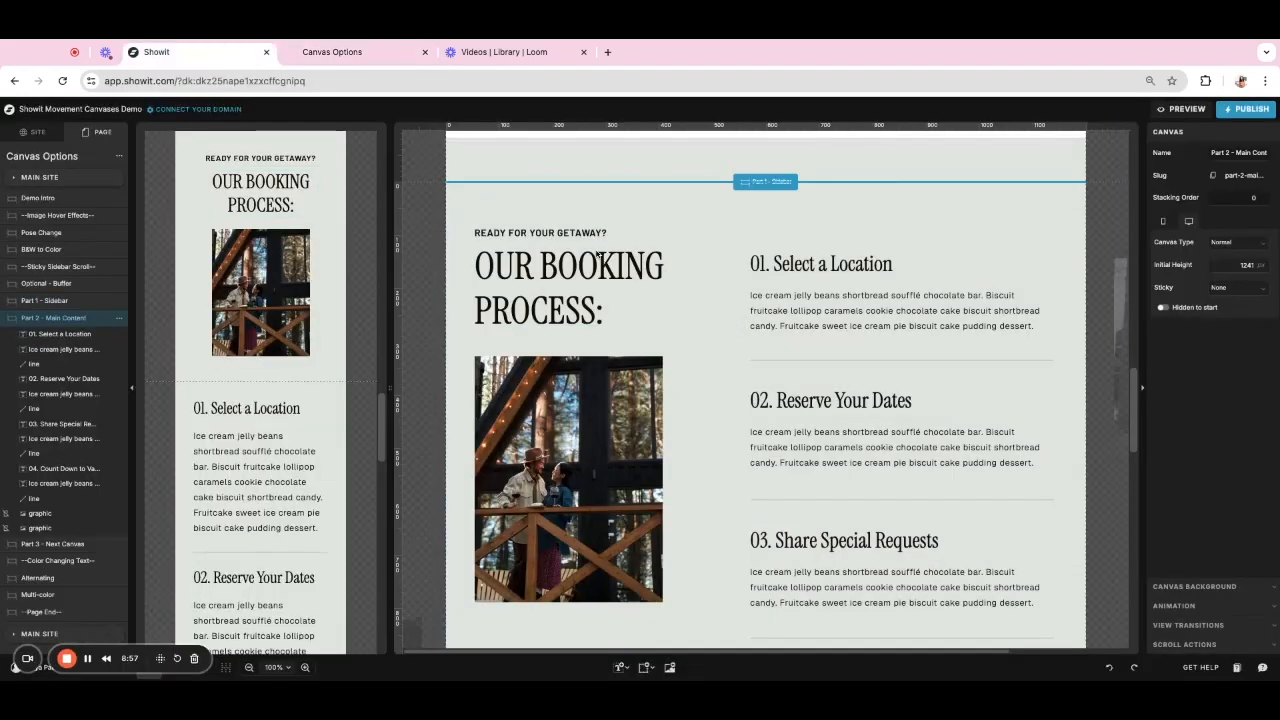
Select the Part 1 - Sidebar canvas and inspect its tagline, booking process heading and cabin photo one after another
left_click(559, 236)
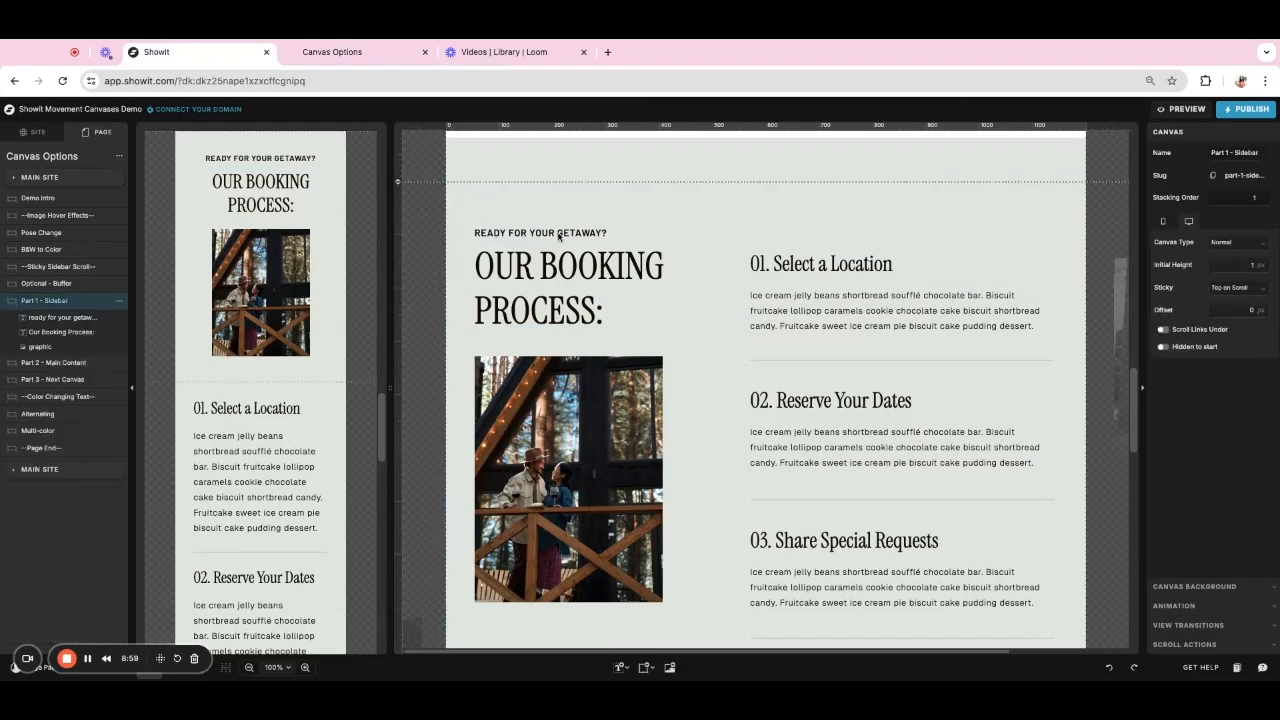
left_click(559, 236)
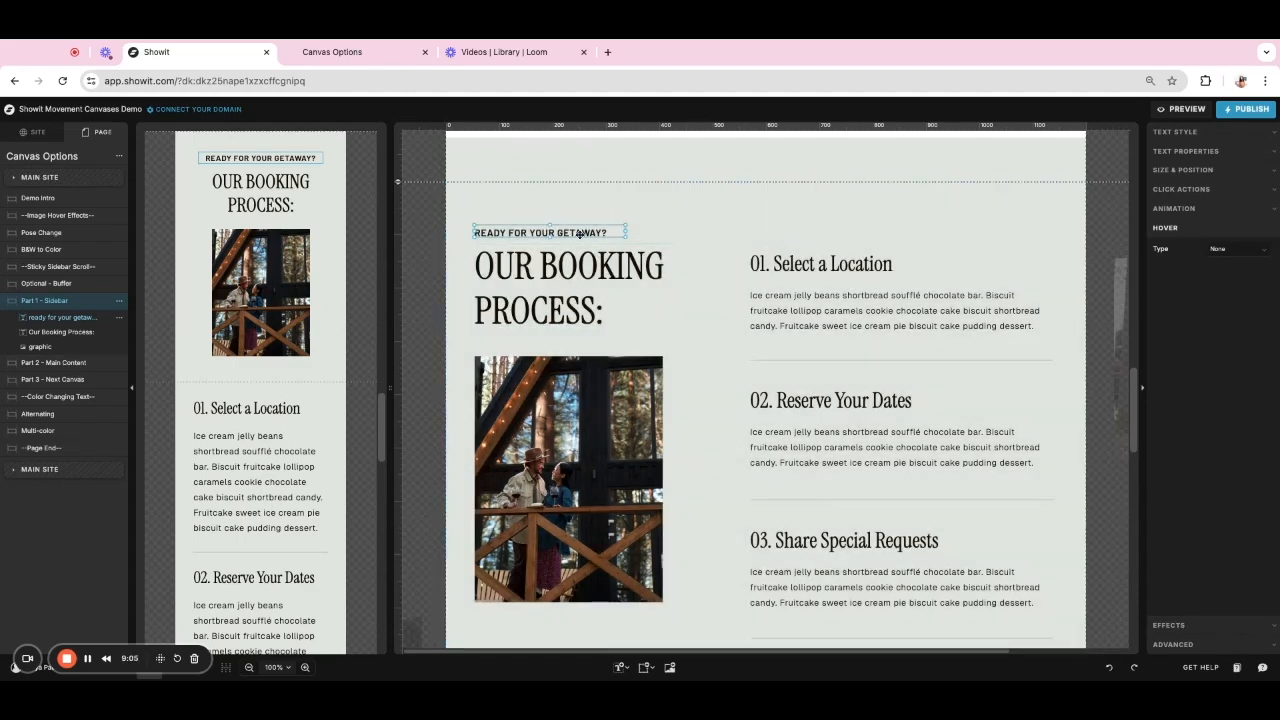
left_click(595, 313)
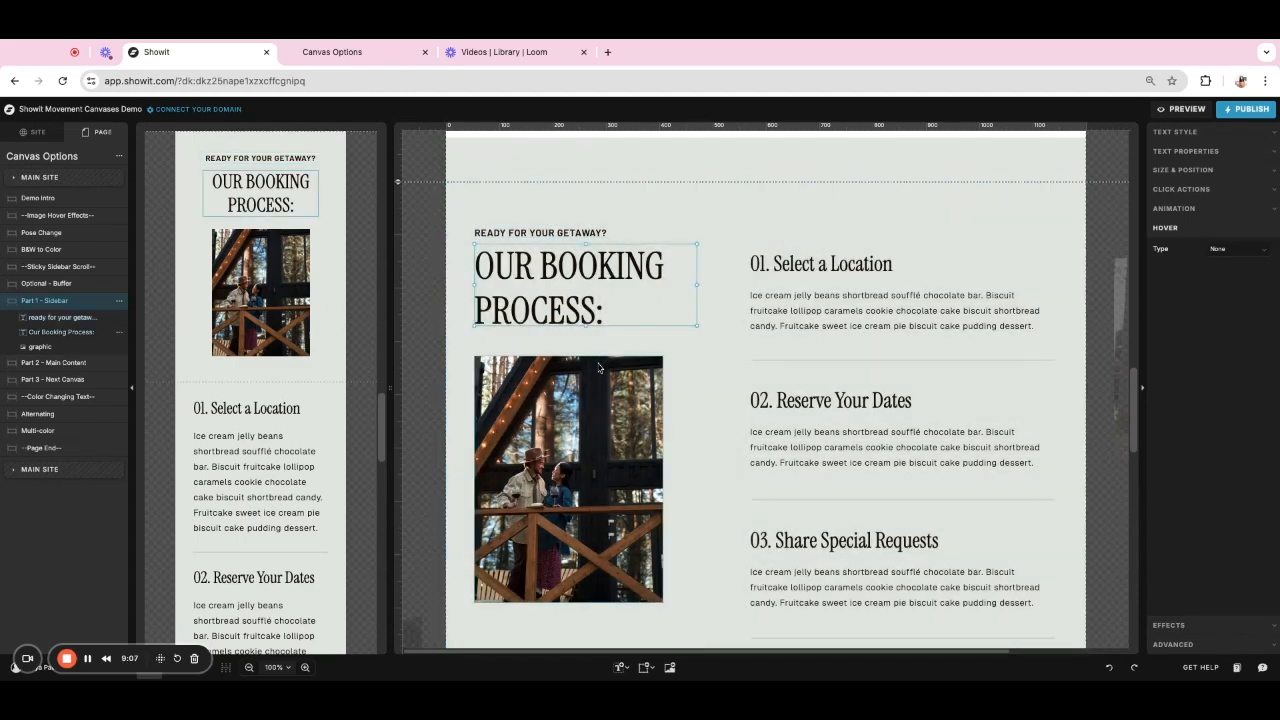
left_click(599, 368)
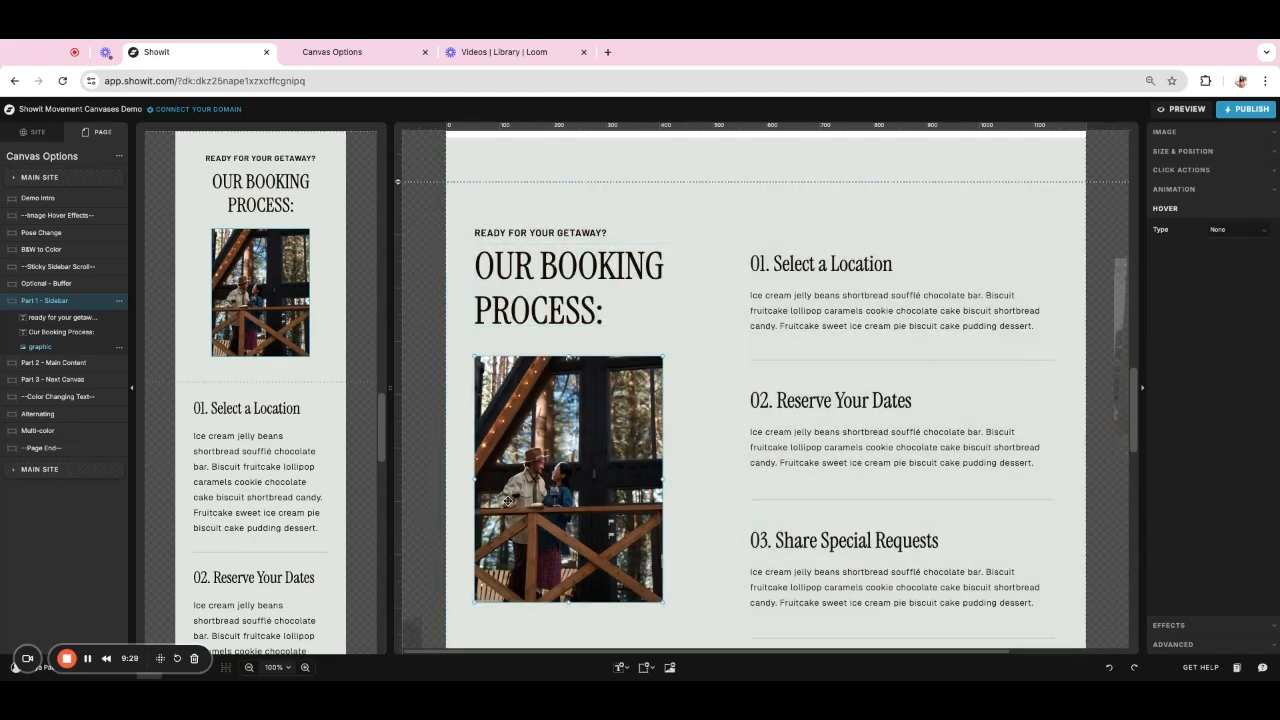
Inspect the 01. Select a Location heading in the Part 2 - Main Content canvas and review that canvas's stacking order
left_click(806, 294)
left_click(796, 272)
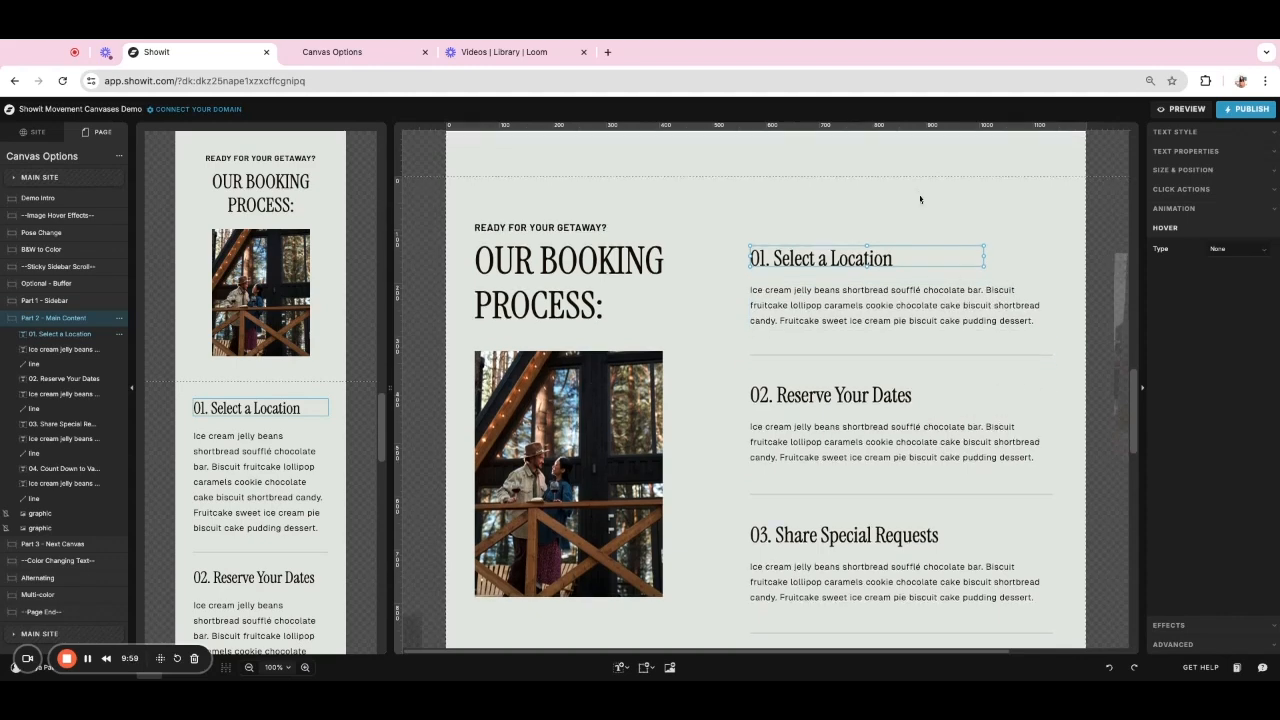
left_click(1109, 178)
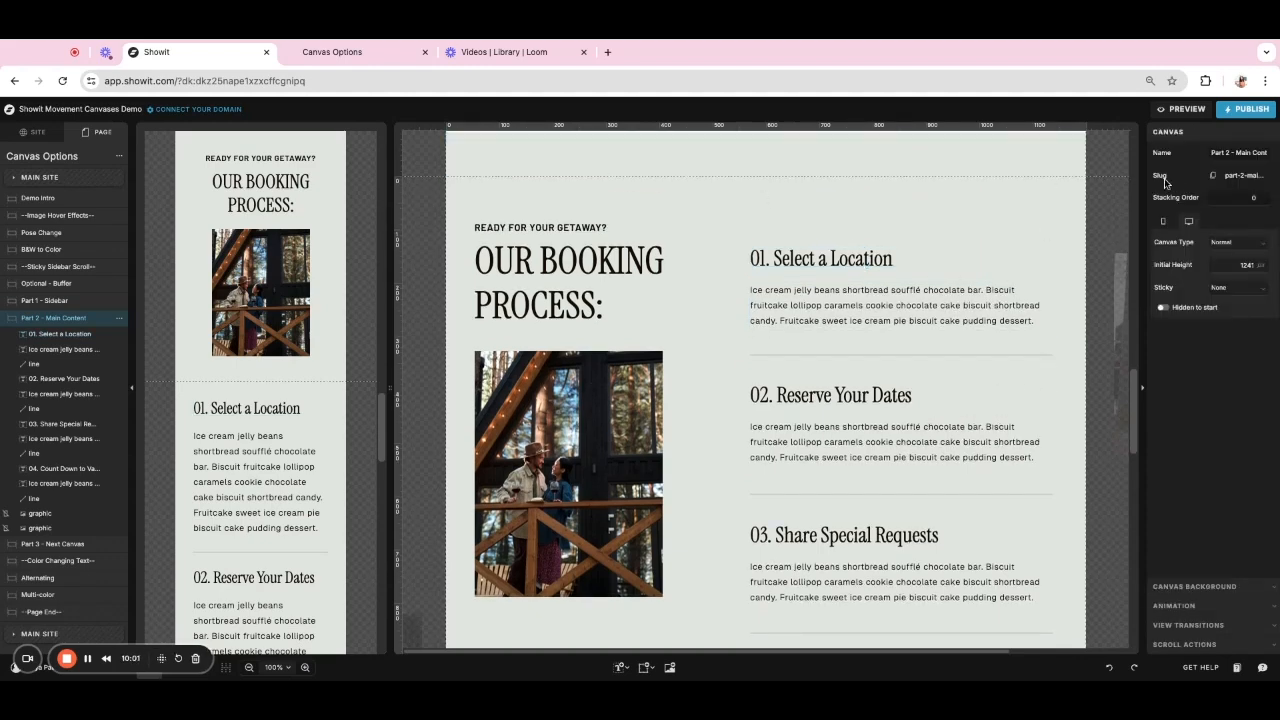
left_click(1183, 196)
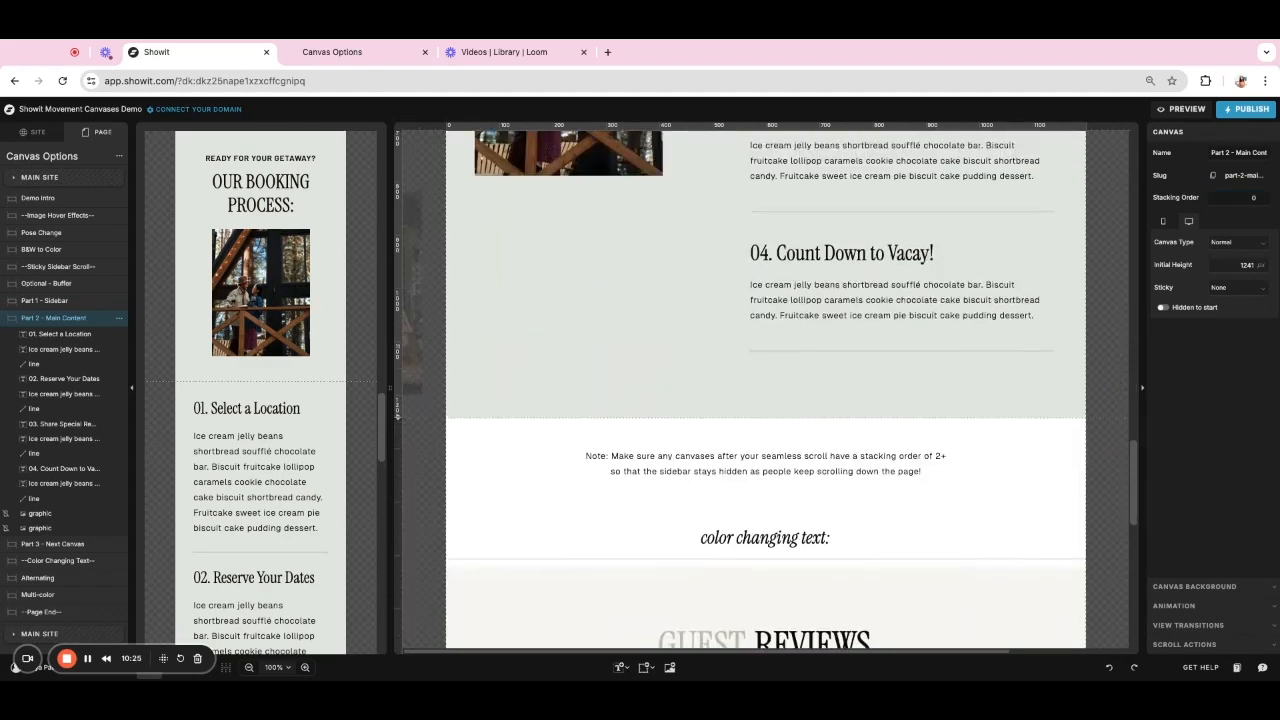
Select the Part 3 - Next Canvas, check in the page preview how it covers the sticky sidebar on scroll, and return to the Showit editor
scroll(765, 380, "down", 1)
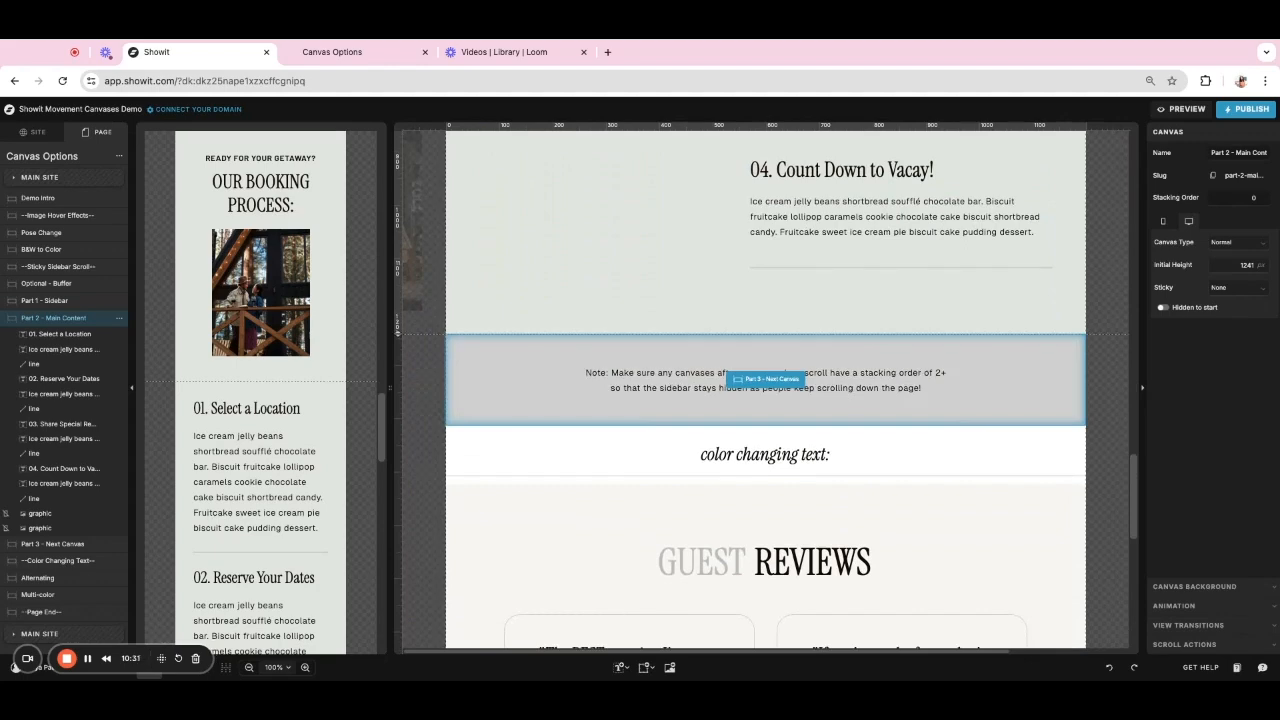
left_click(845, 376)
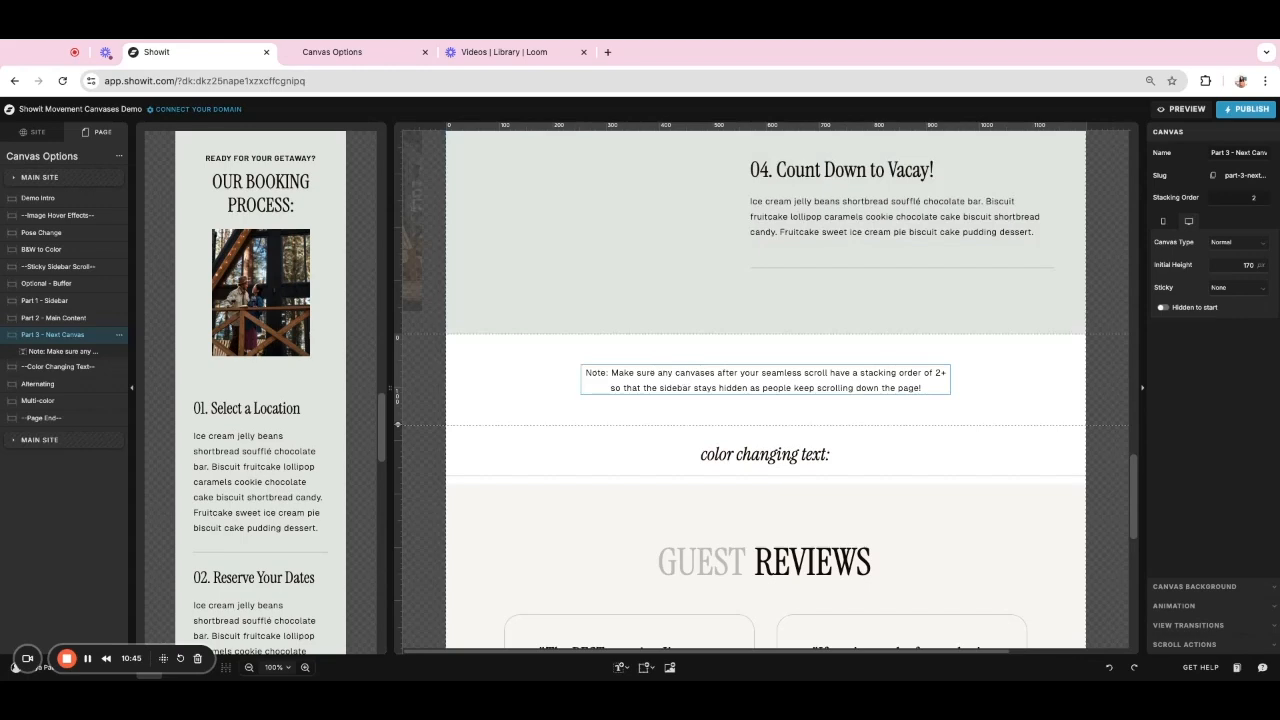
left_click(386, 55)
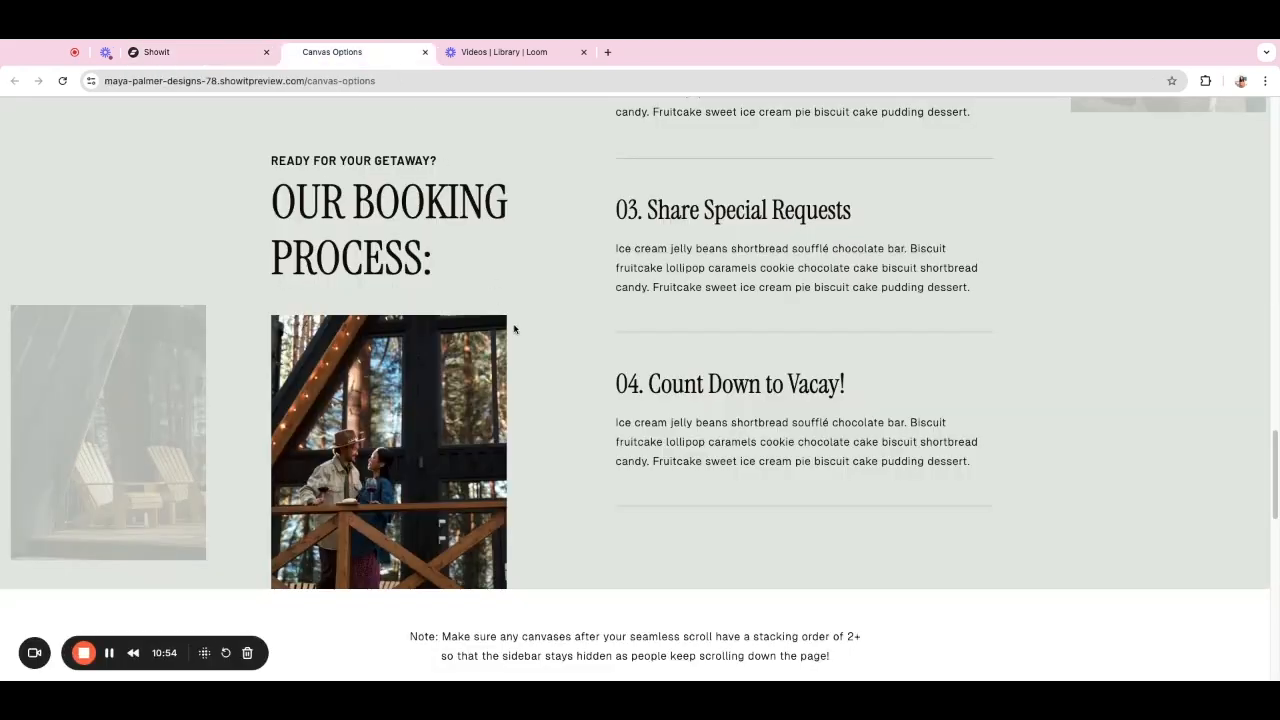
scroll(514, 329, "down", 5)
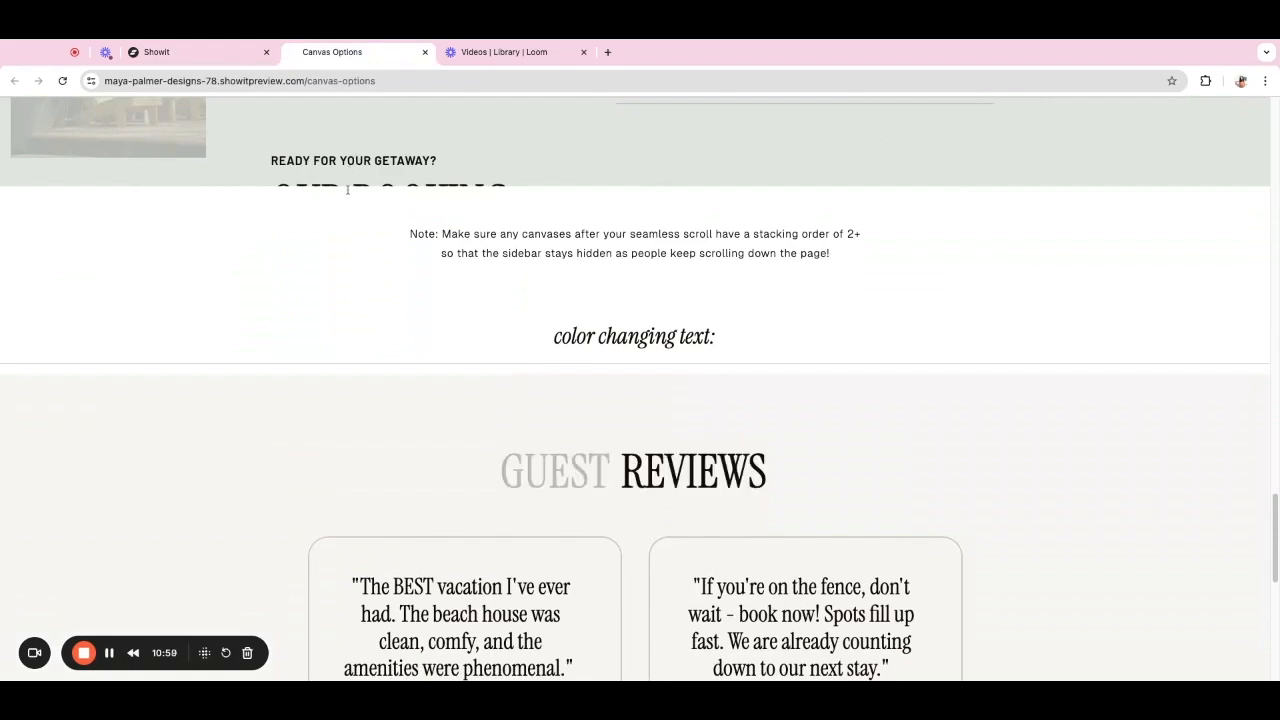
scroll(350, 205, "down", 2)
scroll(350, 205, "down", 4)
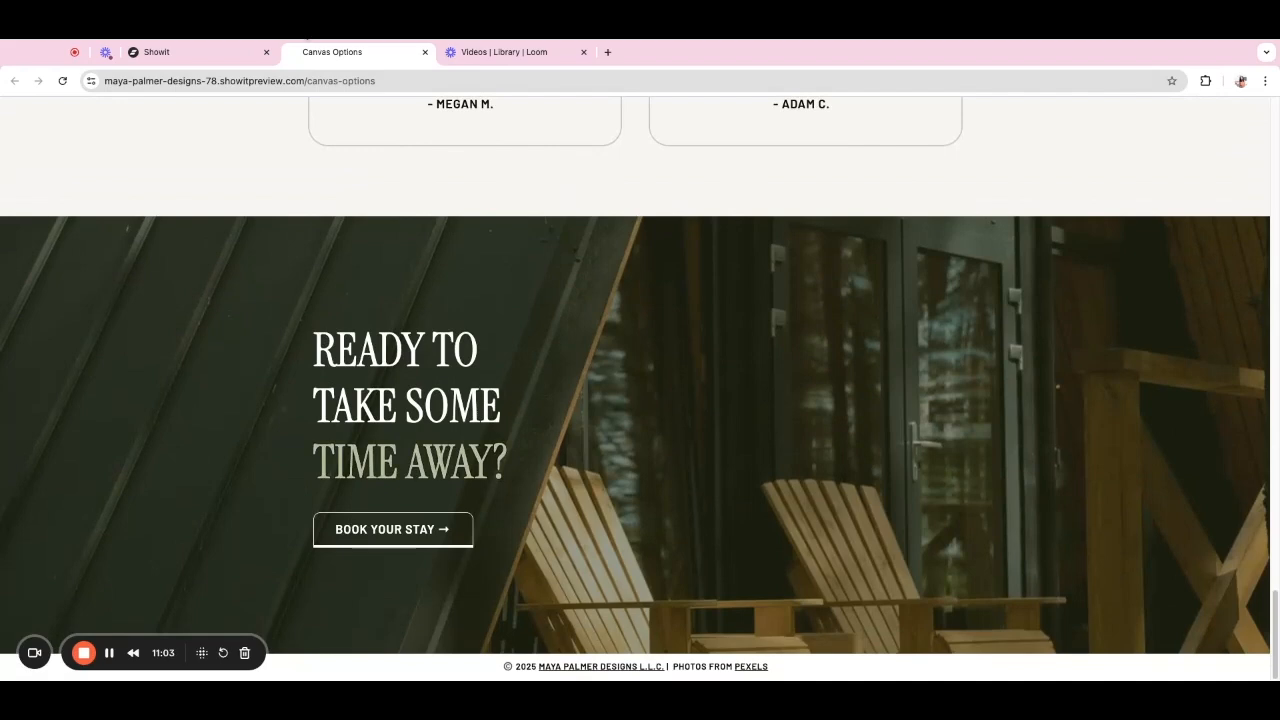
left_click(240, 52)
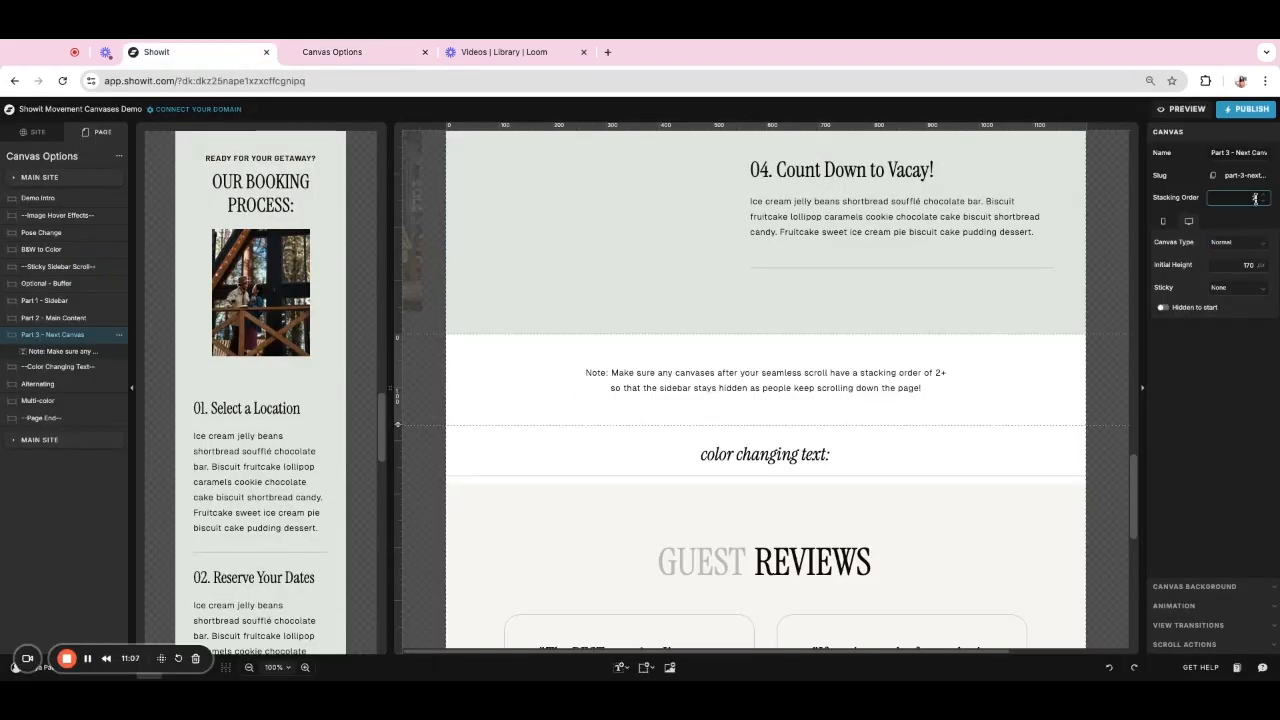
Select the Alternating canvas, review its stacking order and identify the guest and reviews text elements in View 1
left_click(966, 500)
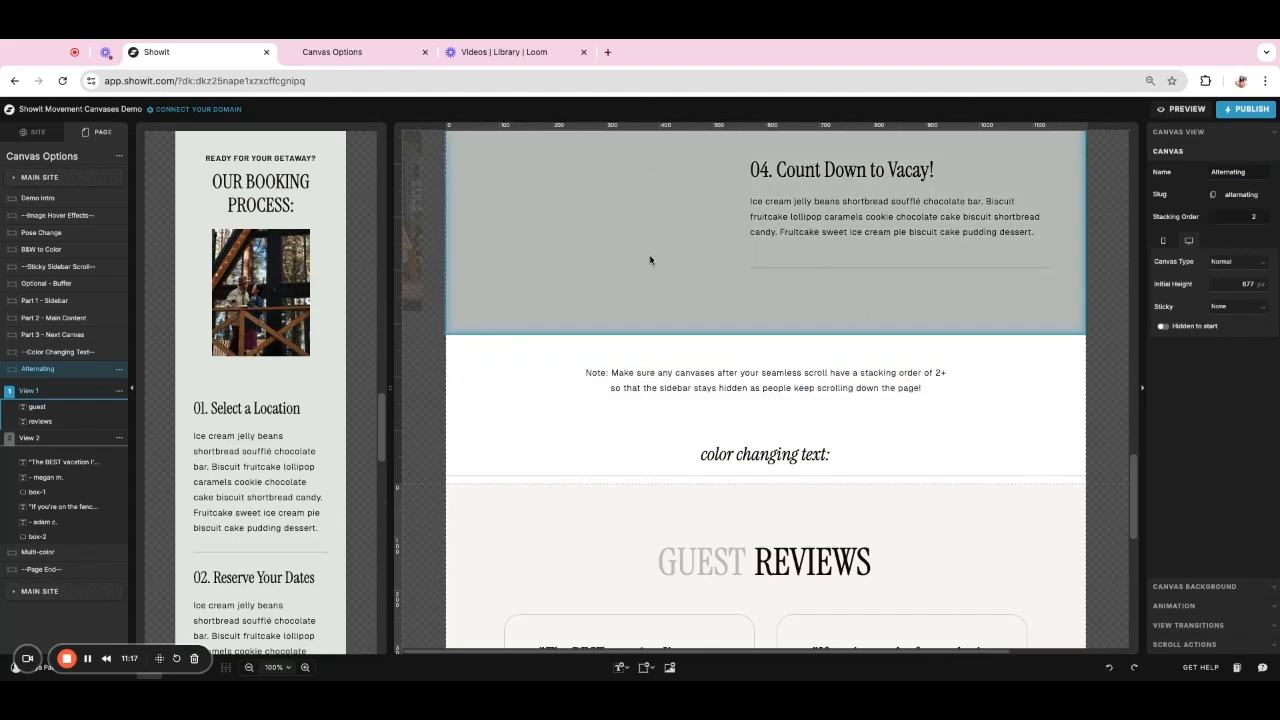
scroll(650, 400, "down", 3)
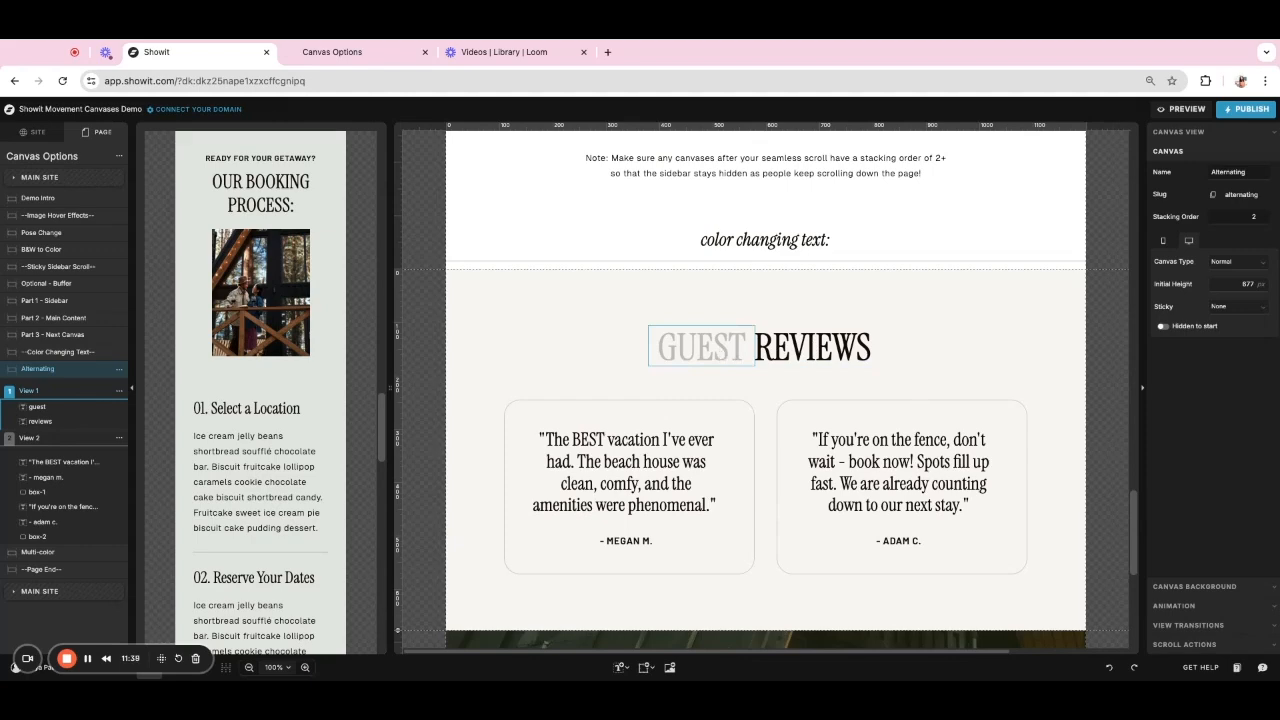
left_click(728, 348)
left_click(762, 349)
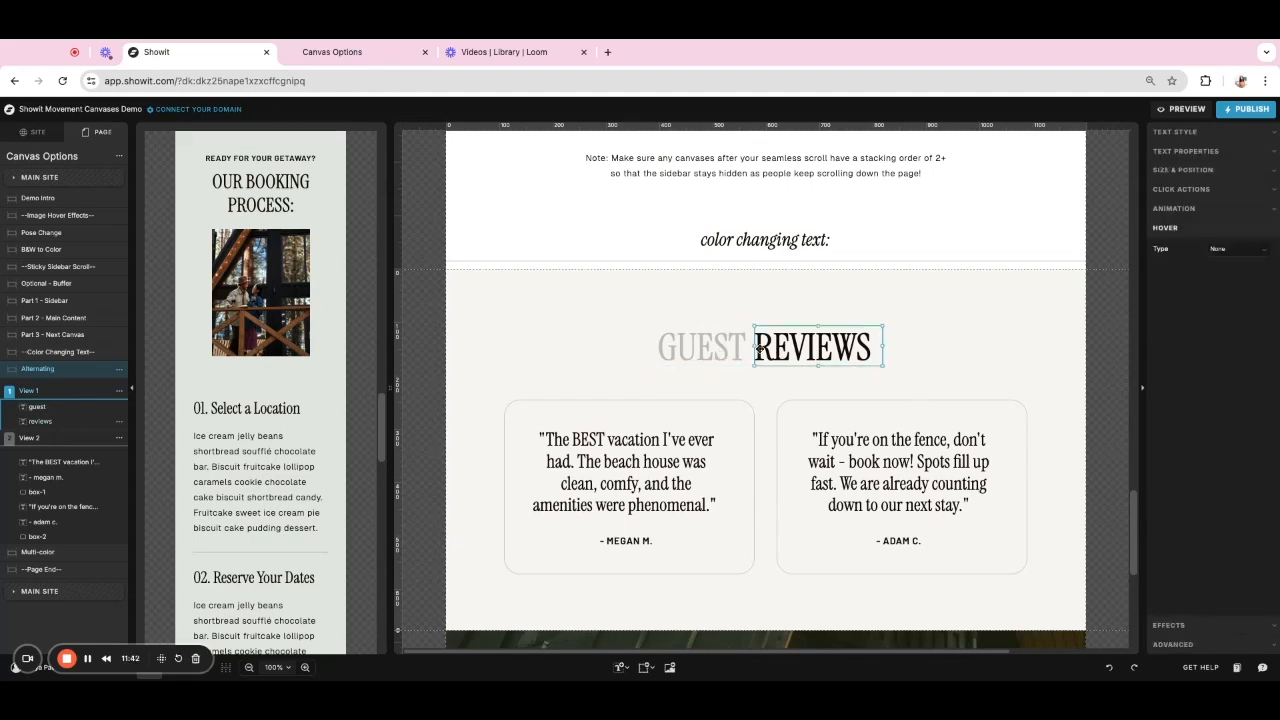
left_click(35, 409)
left_click(35, 421)
Compare the text color and opacity of the GUEST and REVIEWS words in View 1 of the Alternating canvas
left_click(700, 348)
left_click(1190, 133)
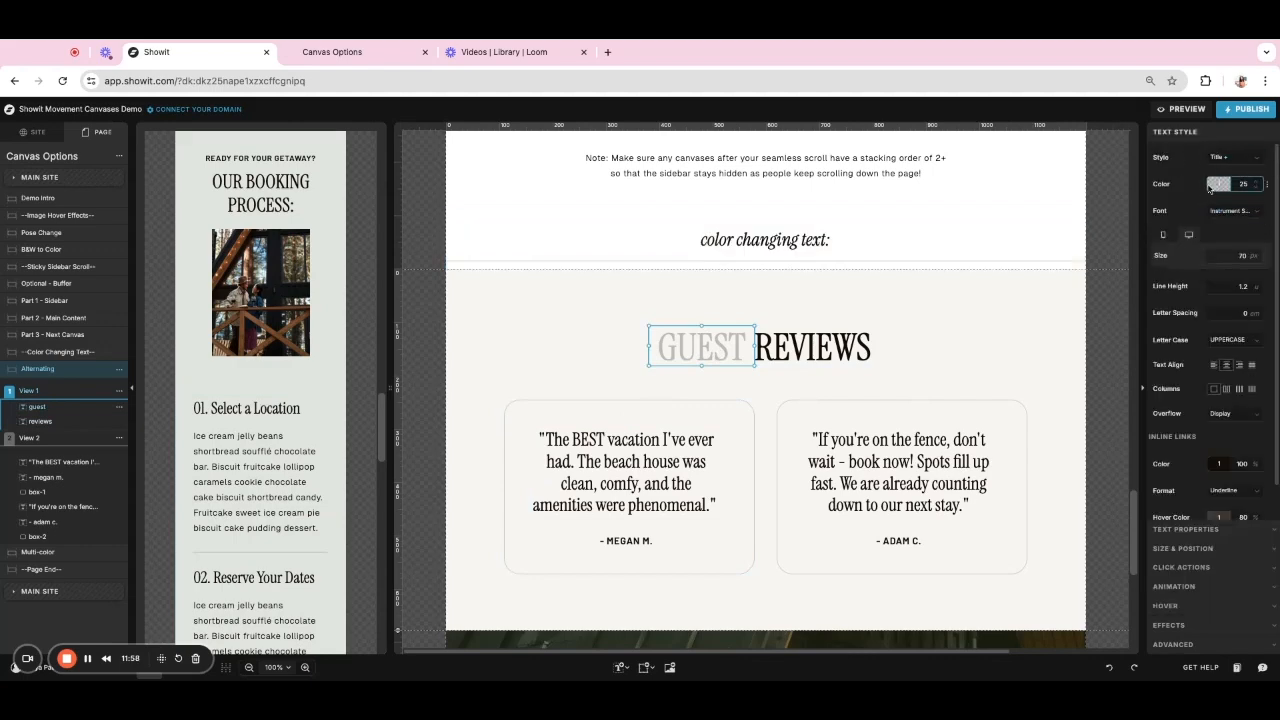
left_click(860, 347)
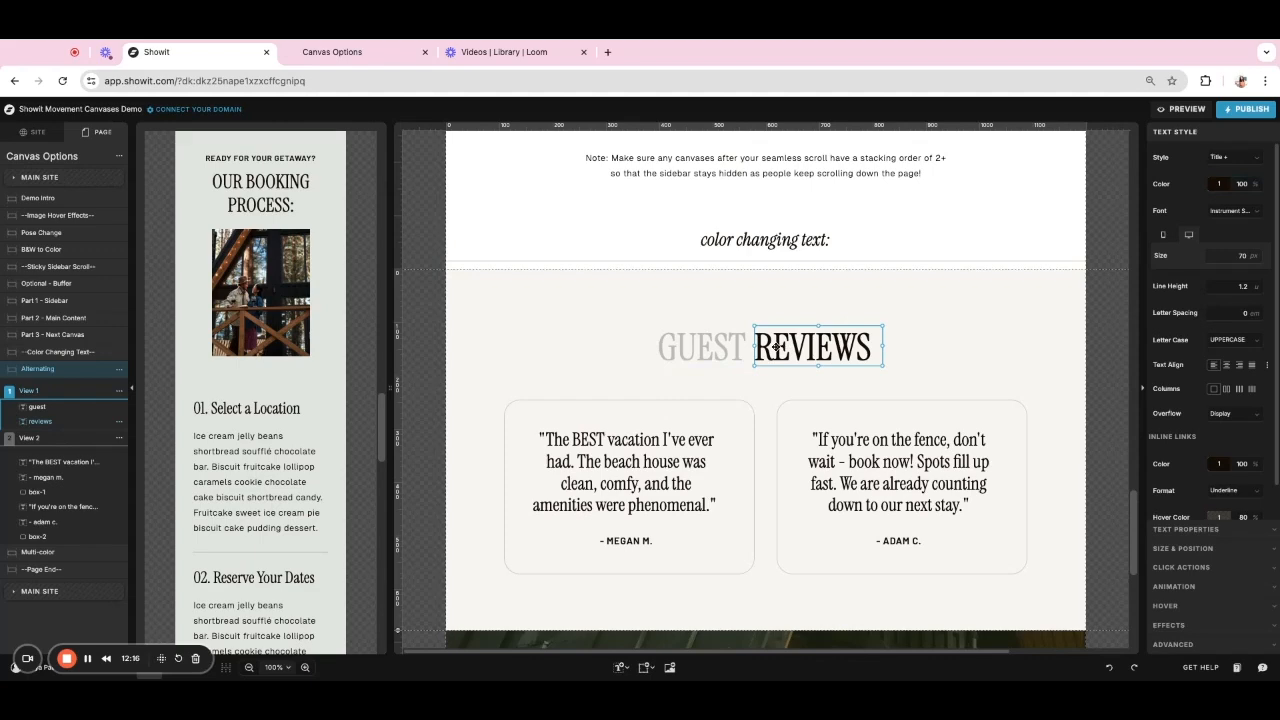
Review the auto-advance option and time in the view transition settings of the Alternating canvas for View 1 and View 2
left_click(1036, 365)
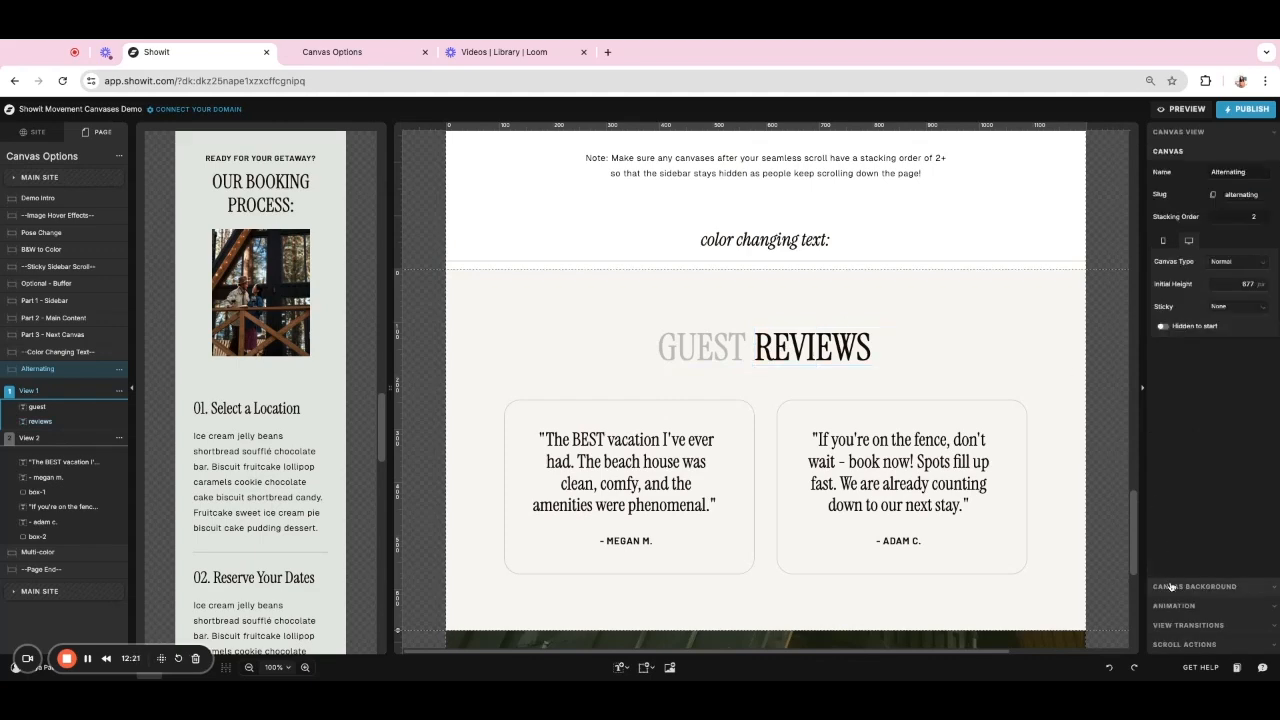
left_click(1178, 628)
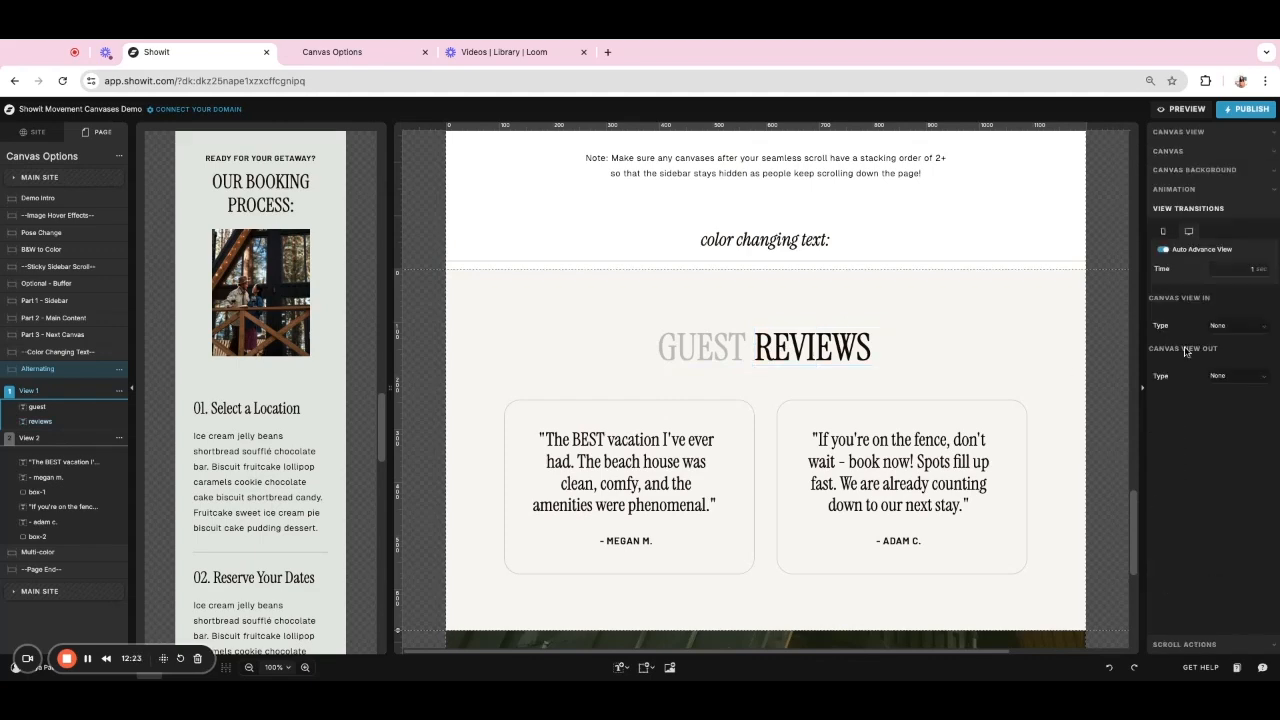
left_click(1250, 276)
left_click(909, 383)
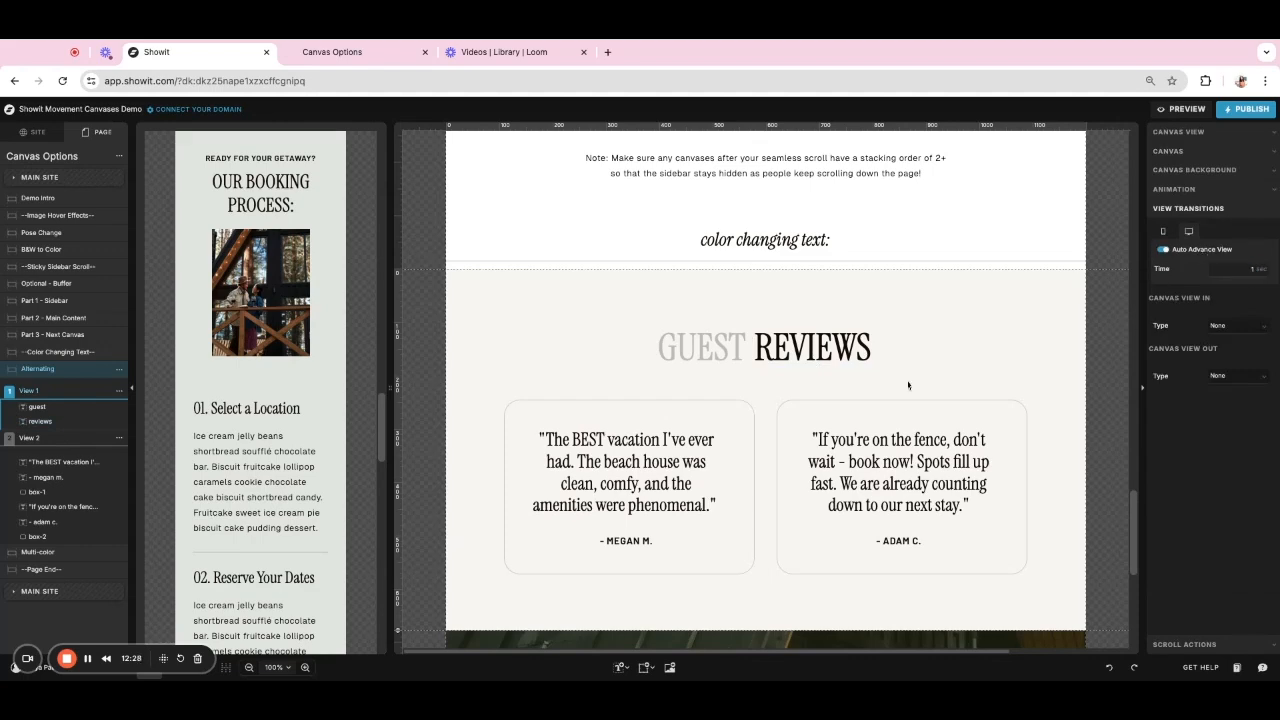
left_click(28, 438)
left_click(1258, 268)
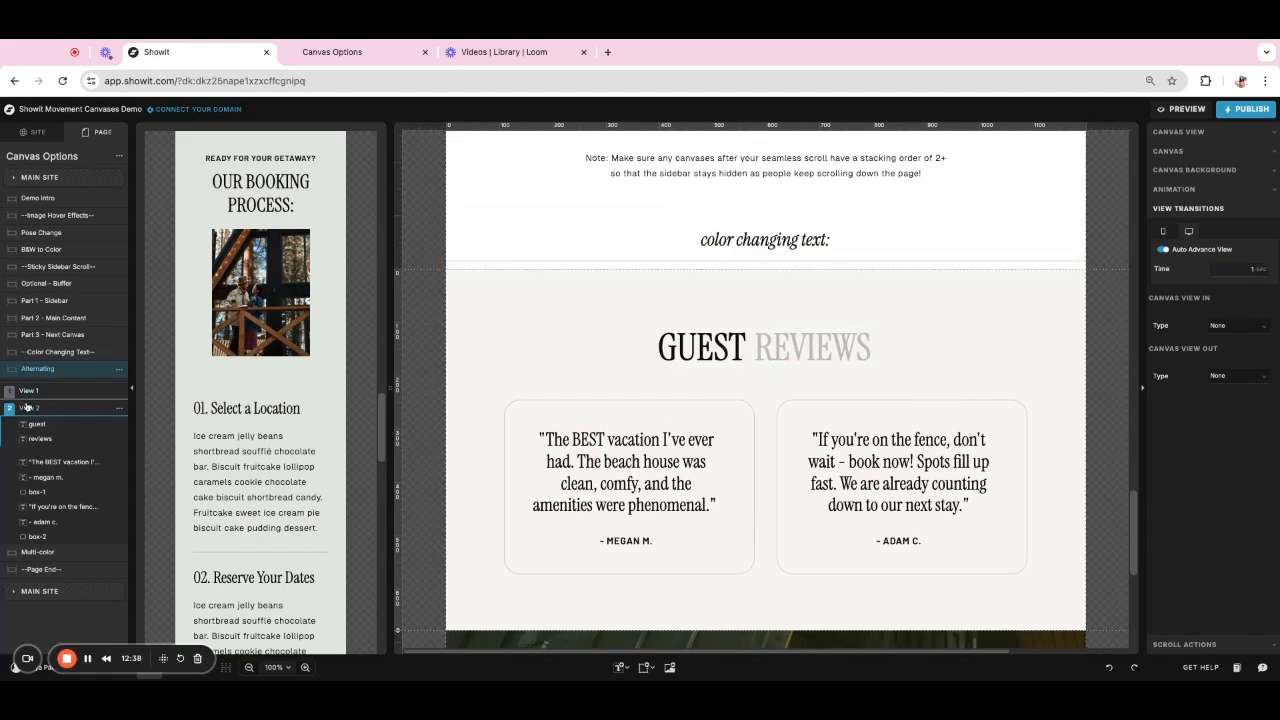
Compare the text color and opacity of the GUEST and REVIEWS words in View 2 of the Alternating canvas
left_click(674, 348)
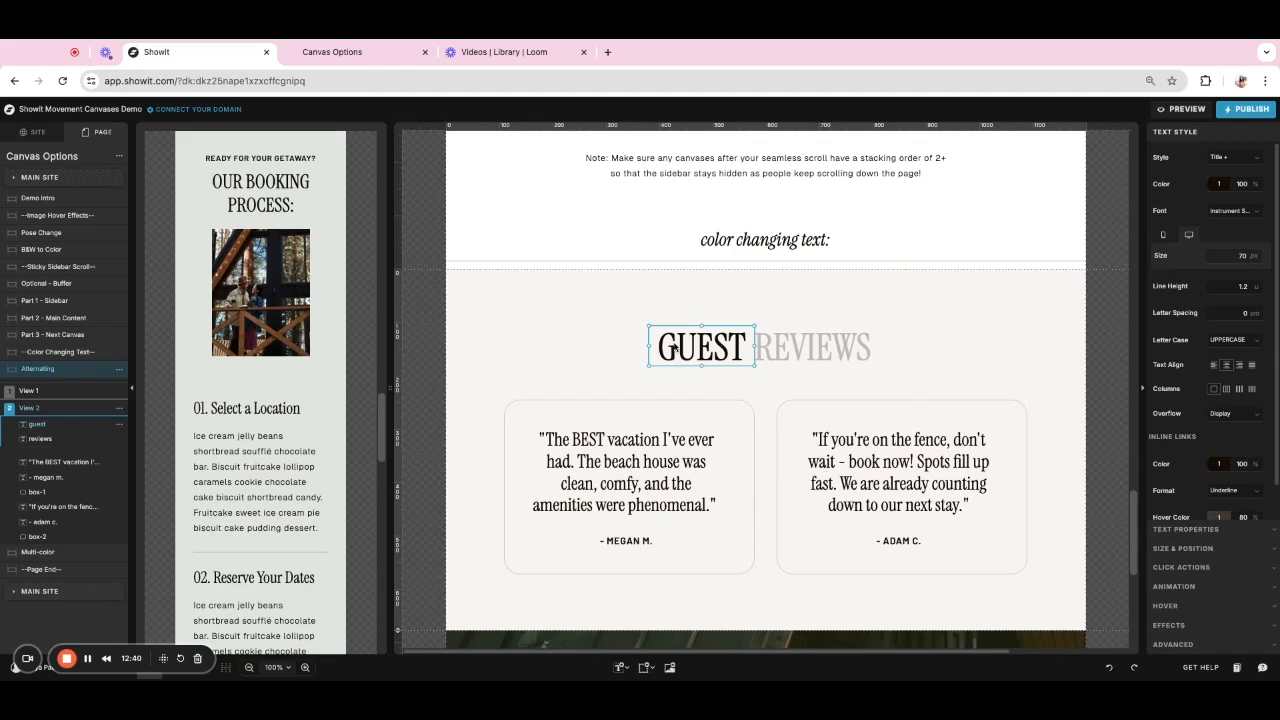
left_click(791, 346)
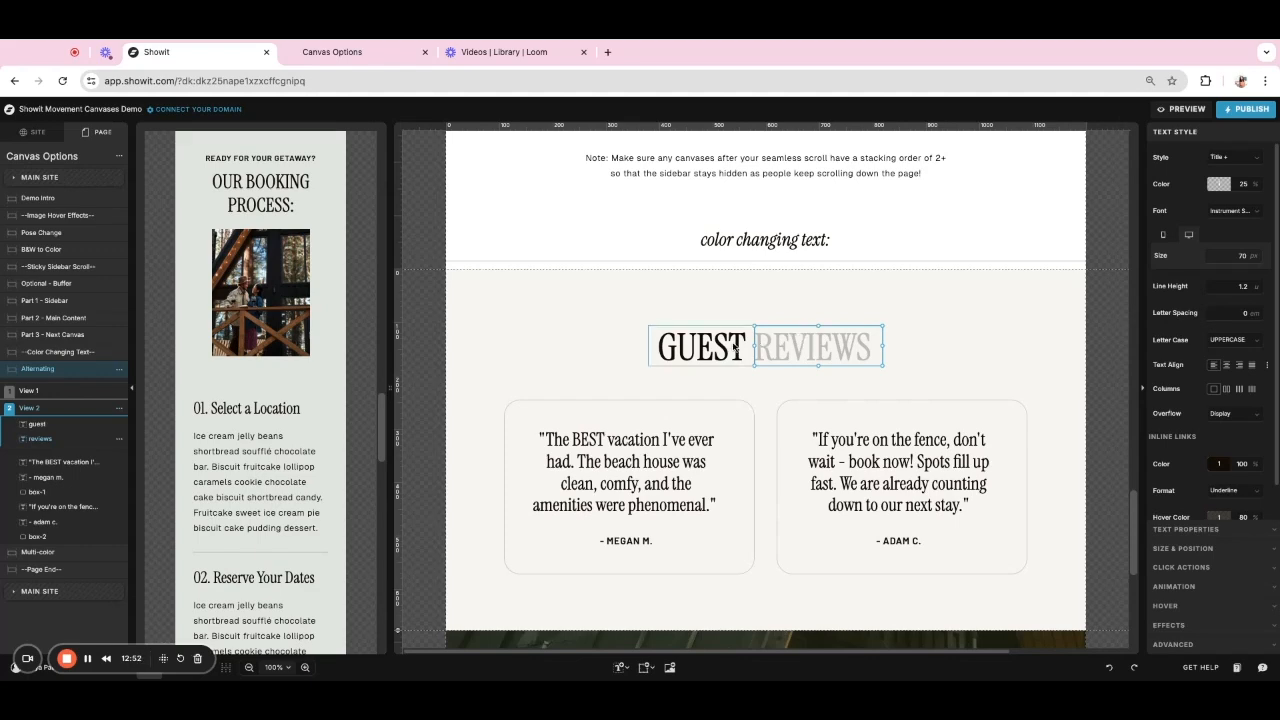
left_click(625, 354)
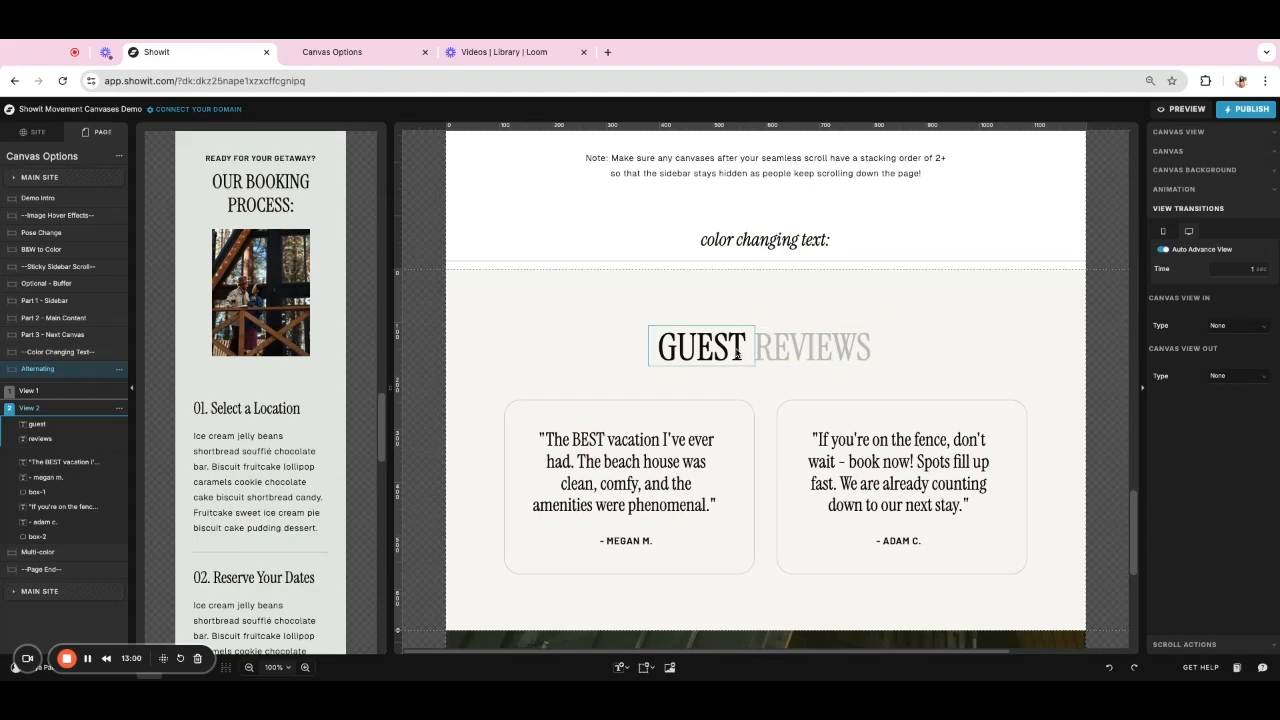
Review the size and position of the GUEST and REVIEWS texts in View 2, and select both words together
left_click(710, 352)
left_click(766, 358)
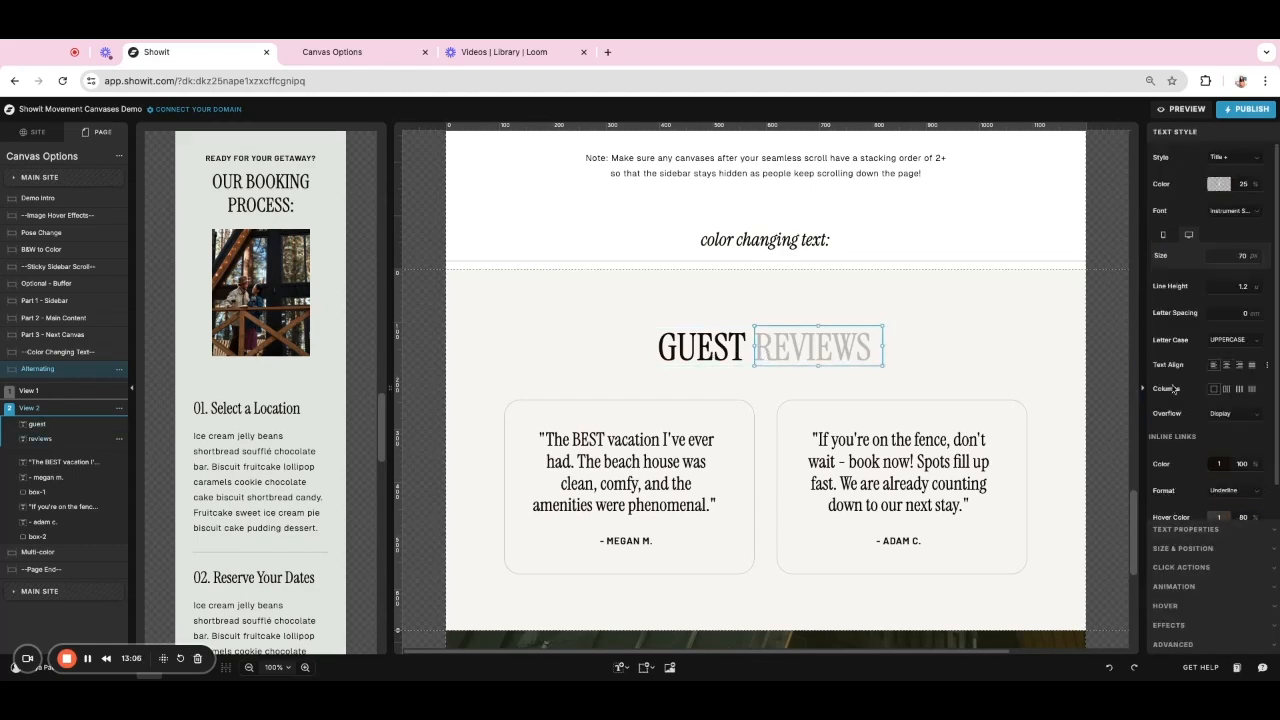
left_click(1181, 549)
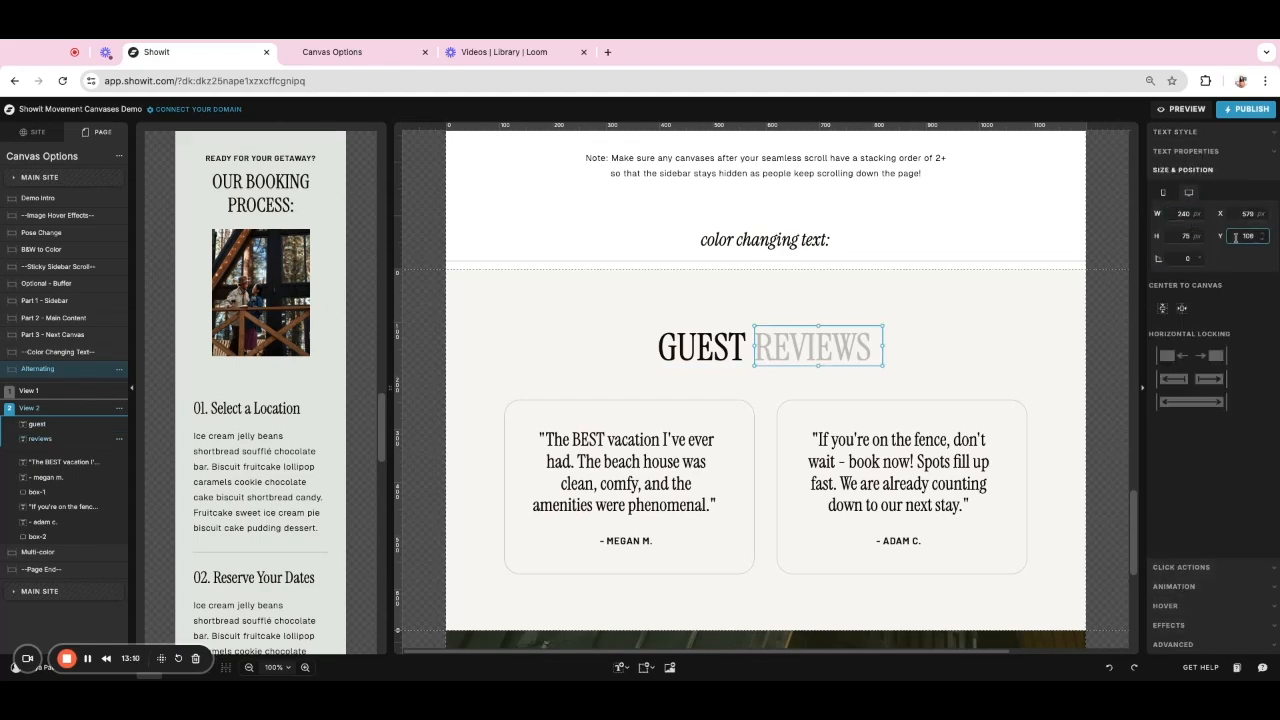
left_click(748, 357)
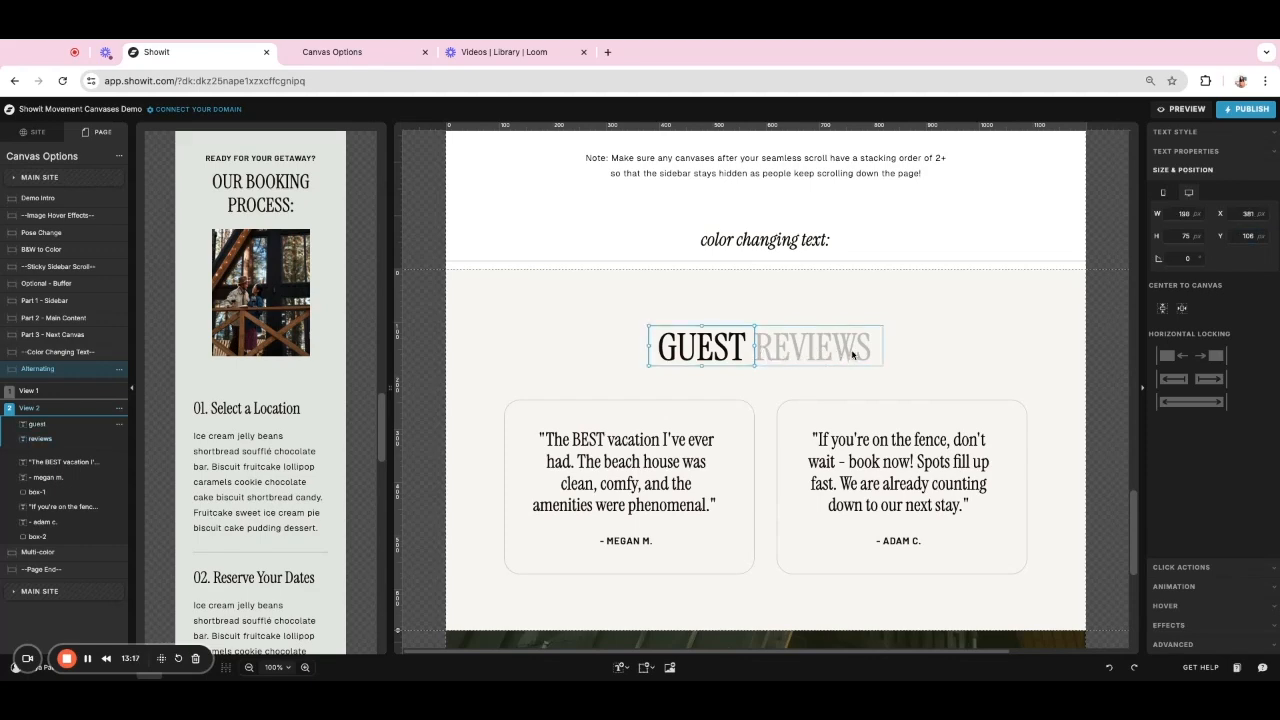
left_click(882, 350, "shift")
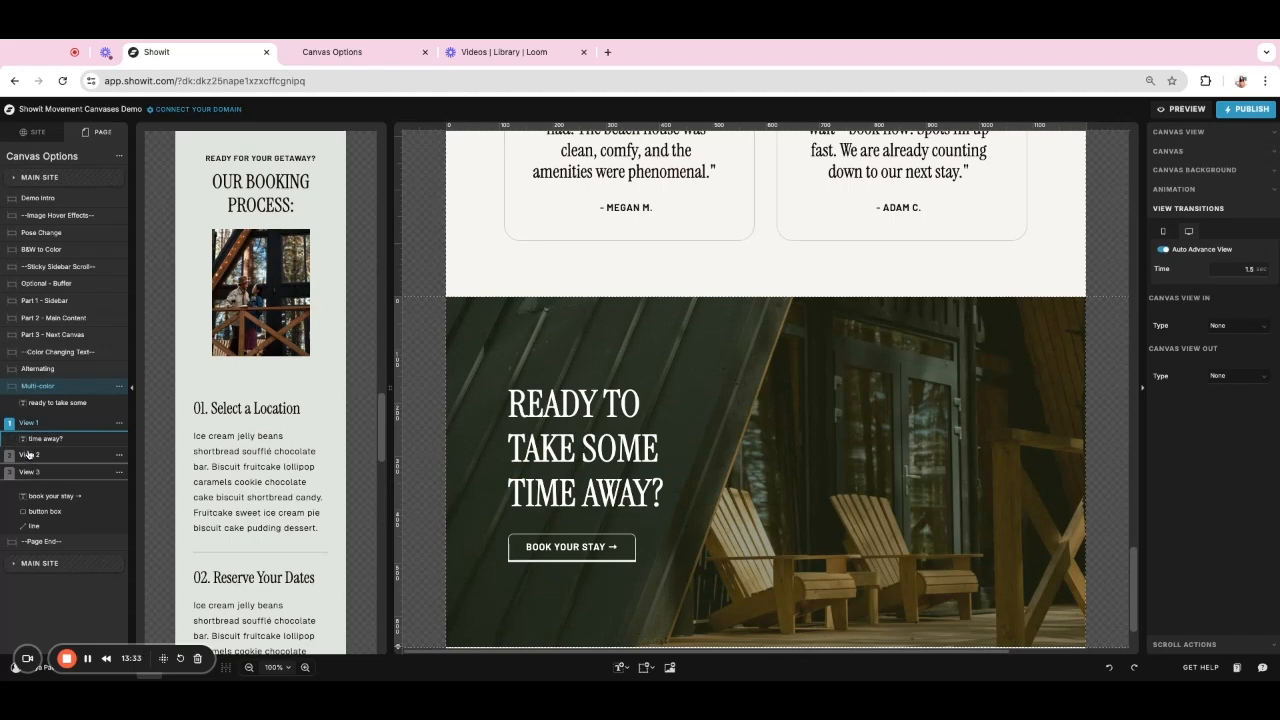
Examine the "ready to take some" text and compare the "time away?" text across Views 1, 2 and 3 of the Multi-color canvas
left_click(39, 405)
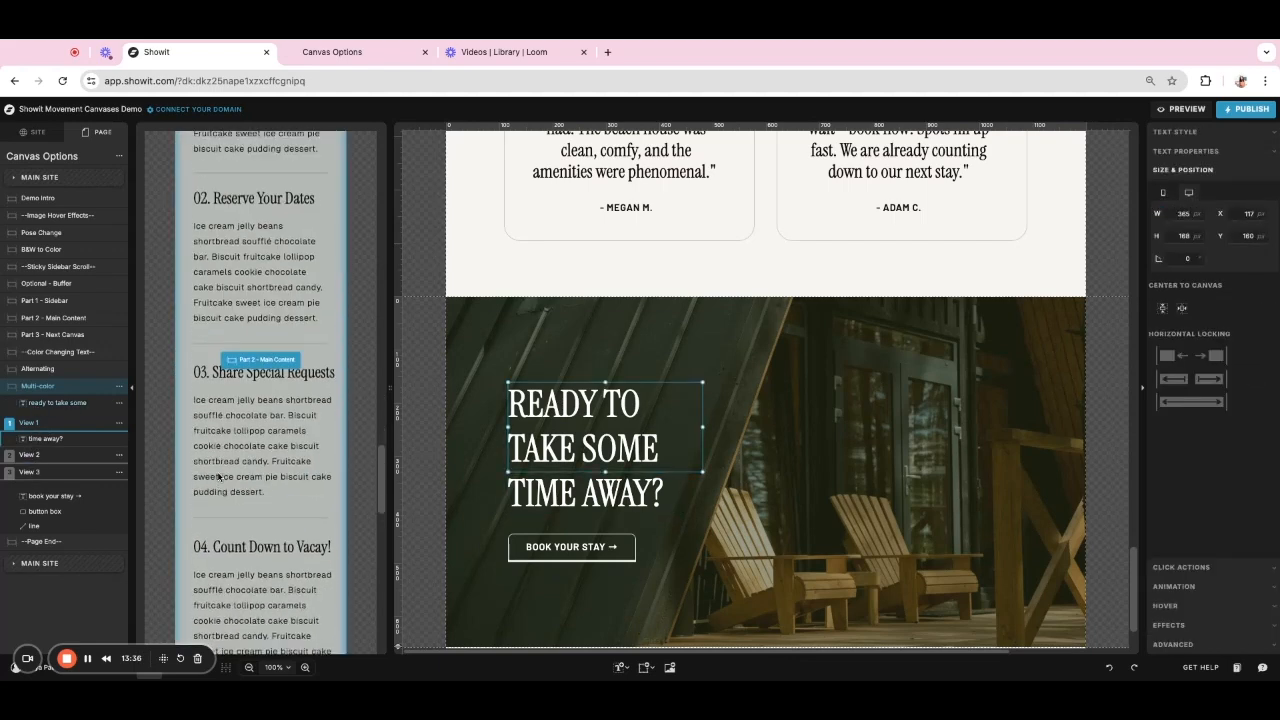
left_click(563, 488)
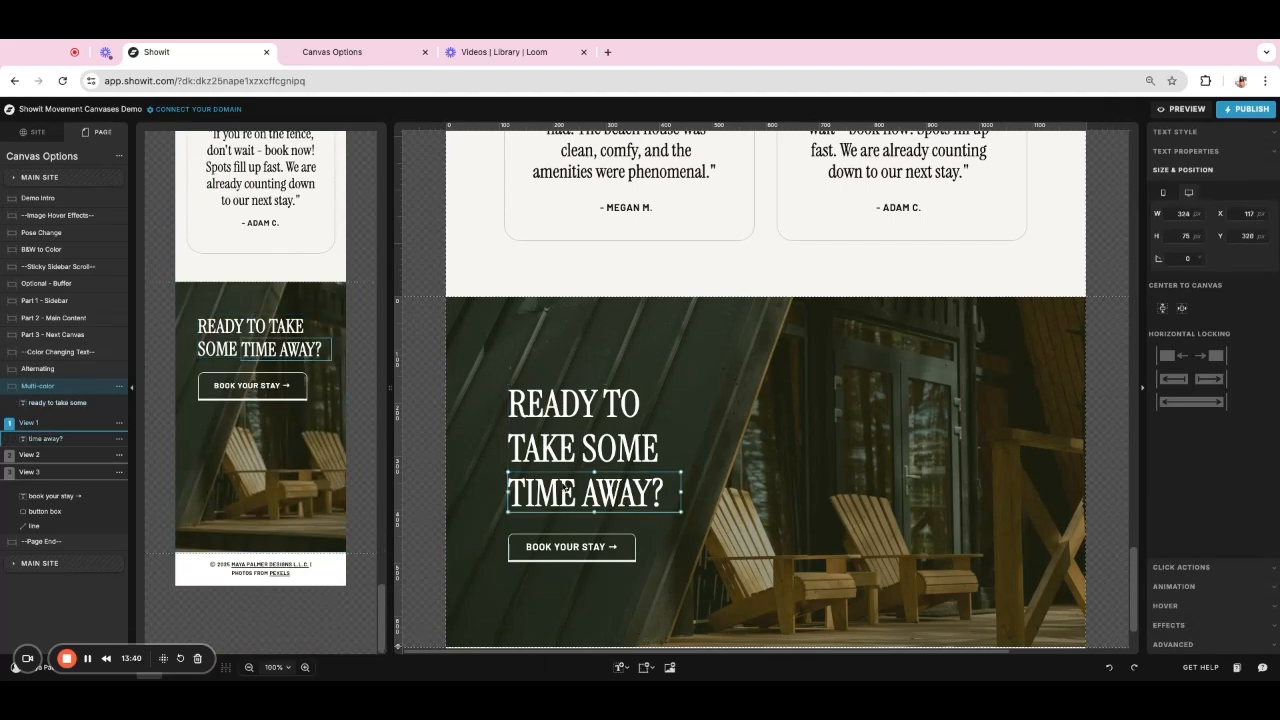
left_click(40, 456)
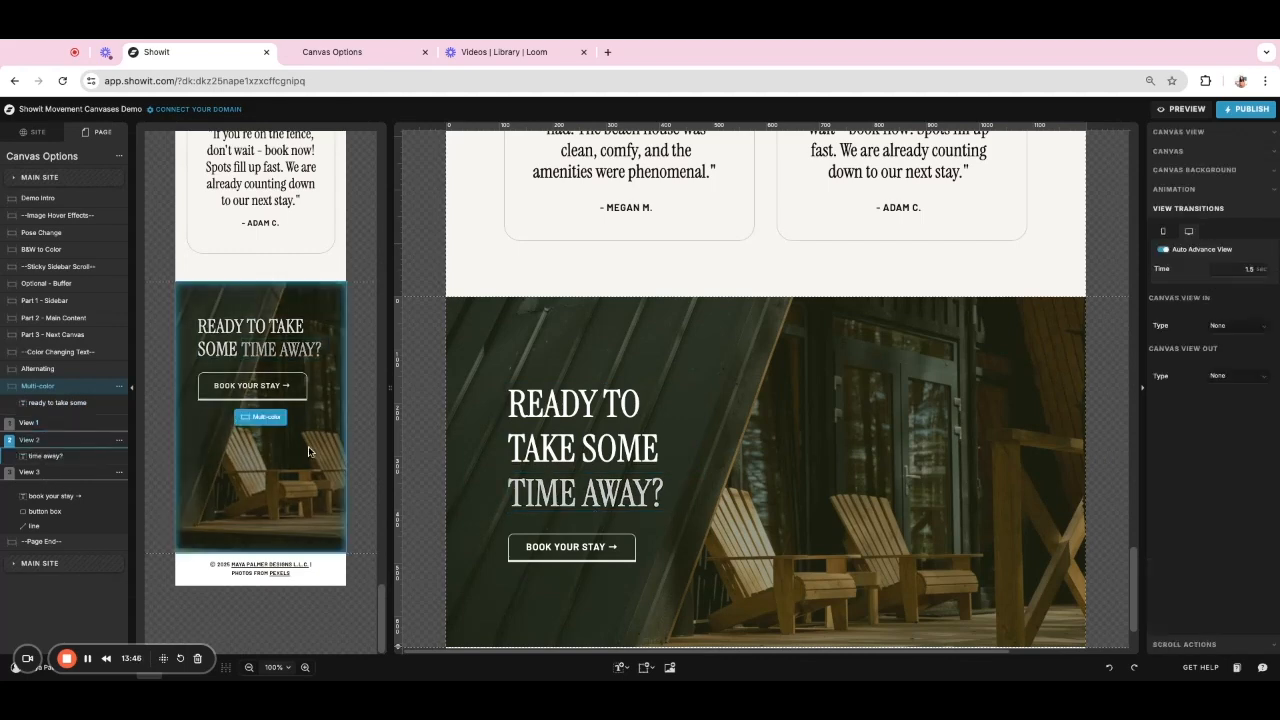
left_click(605, 490)
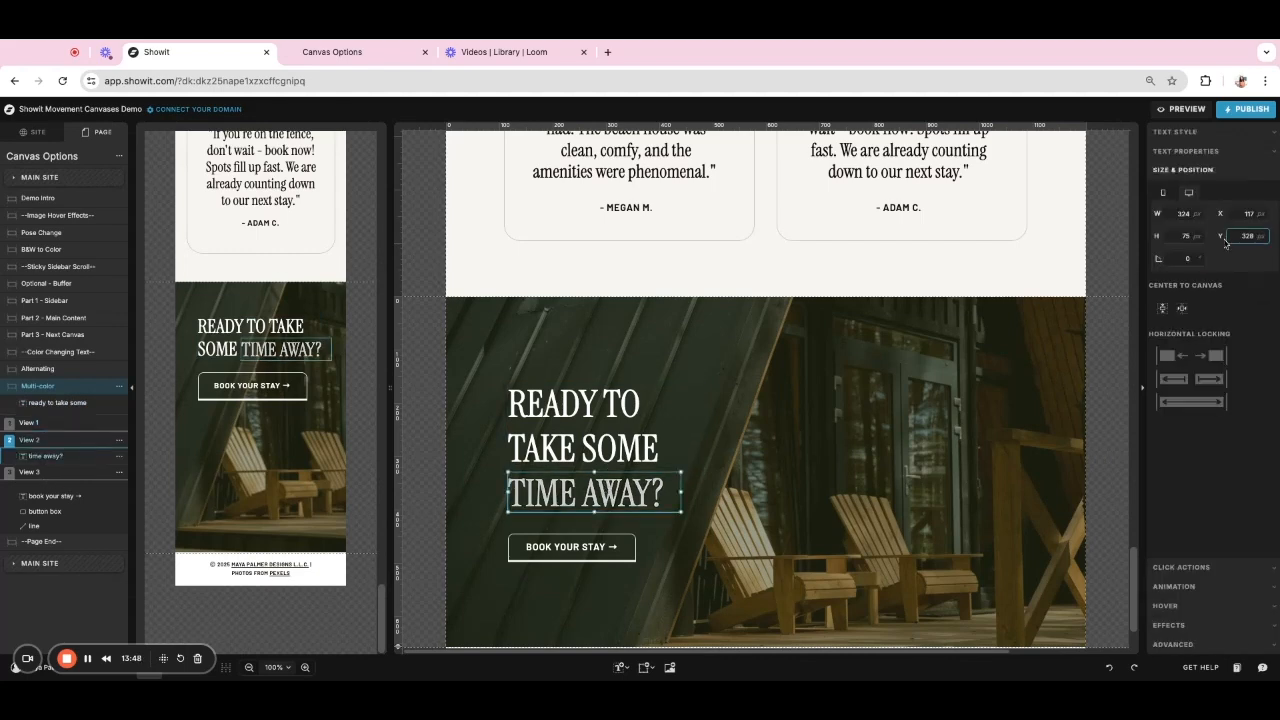
left_click(1173, 137)
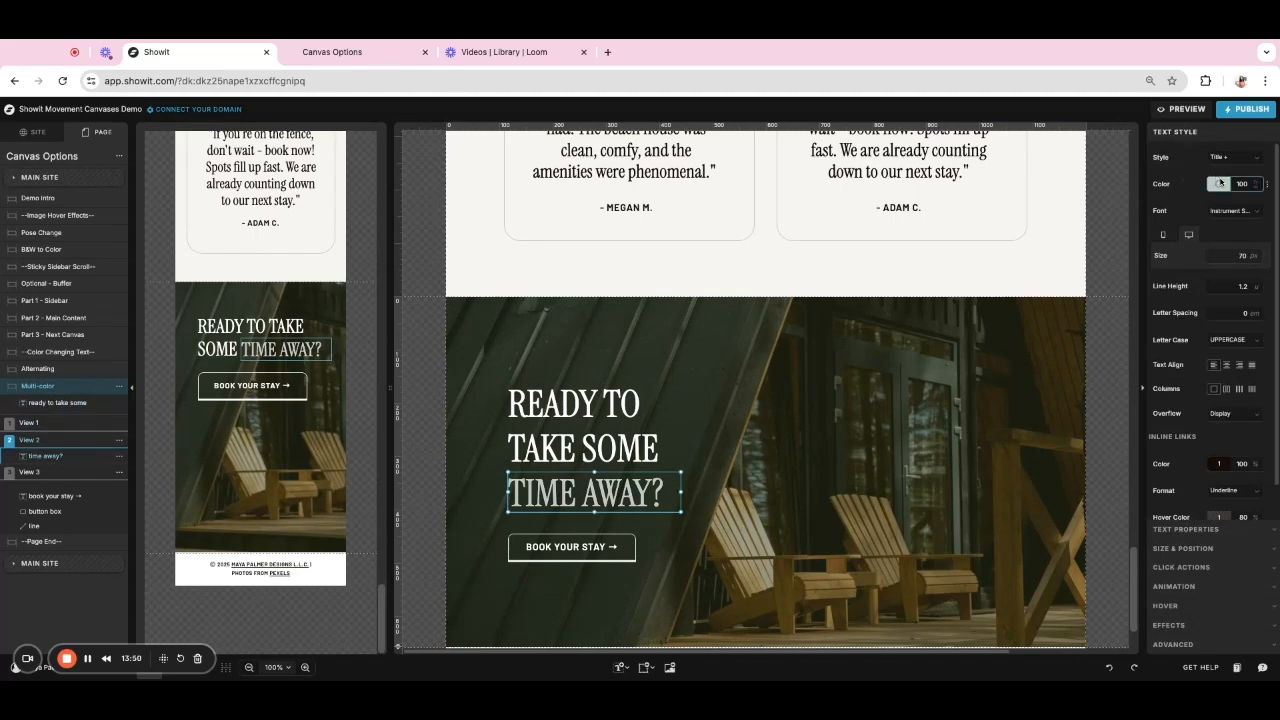
left_click(38, 472)
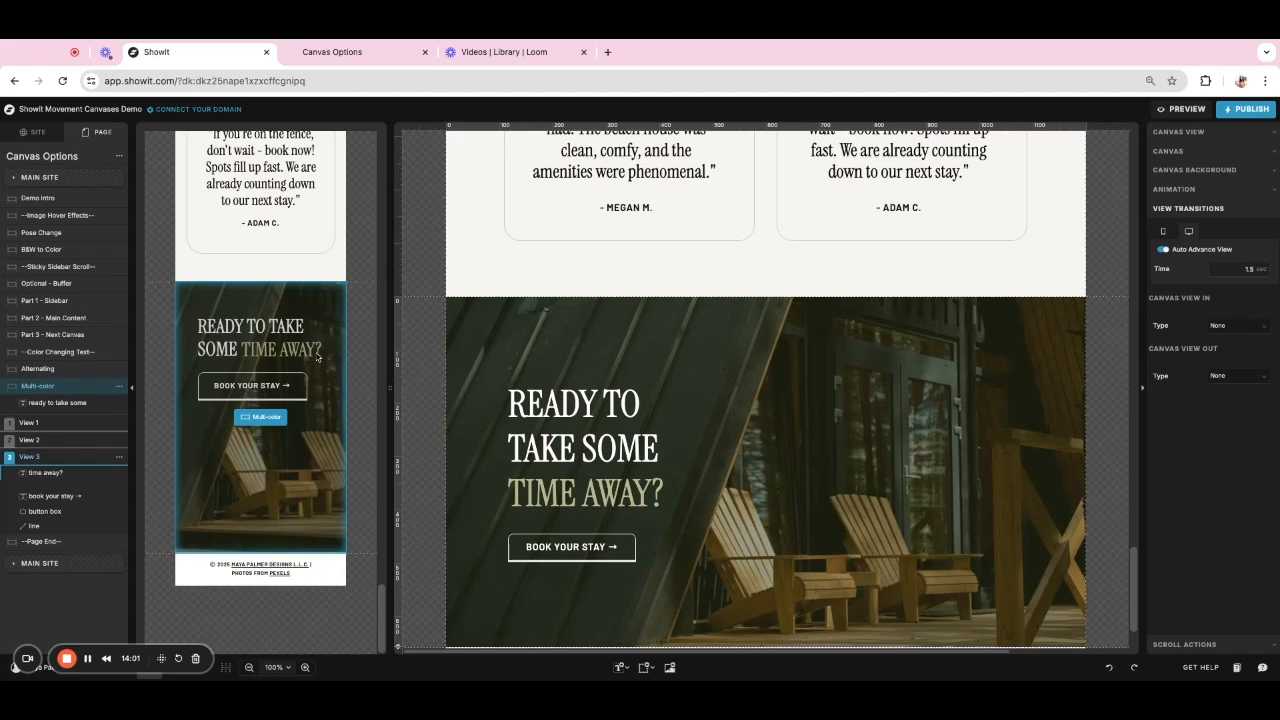
Compare the "ready to take some" and "time away?" text styles in View 3 of the Multi-color canvas, and check its auto-advance time
left_click(232, 341)
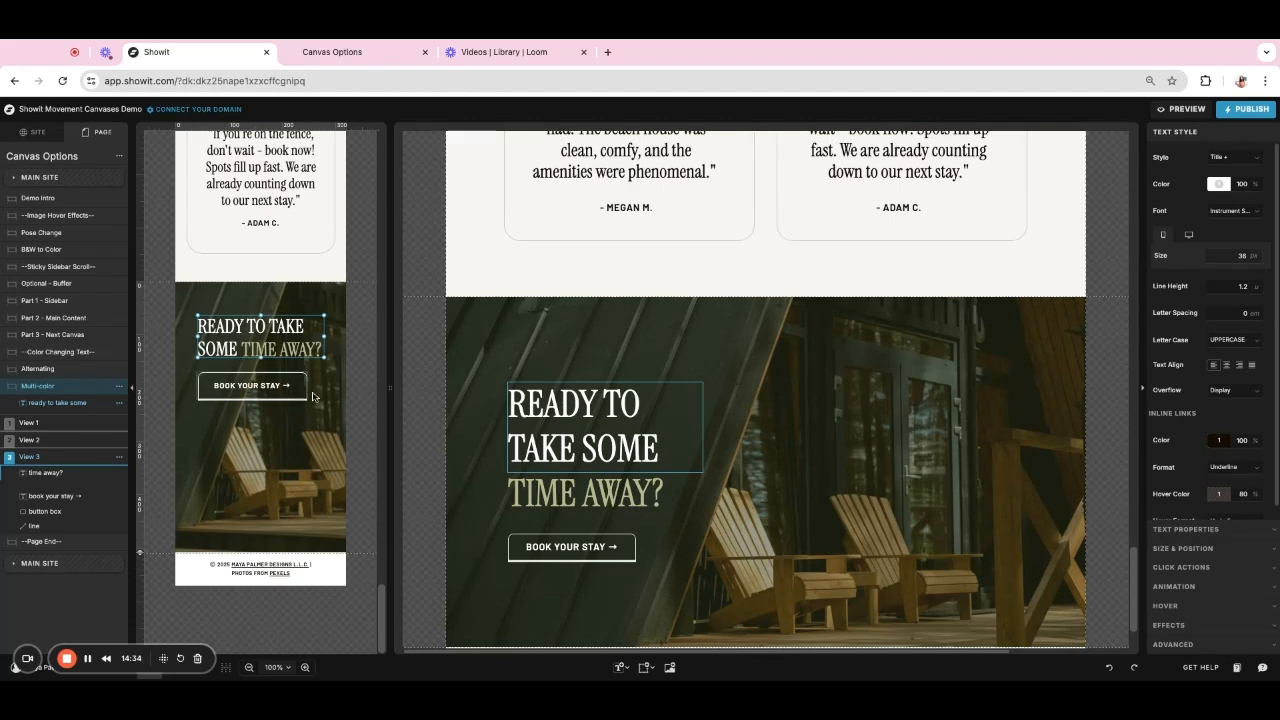
left_click(605, 408)
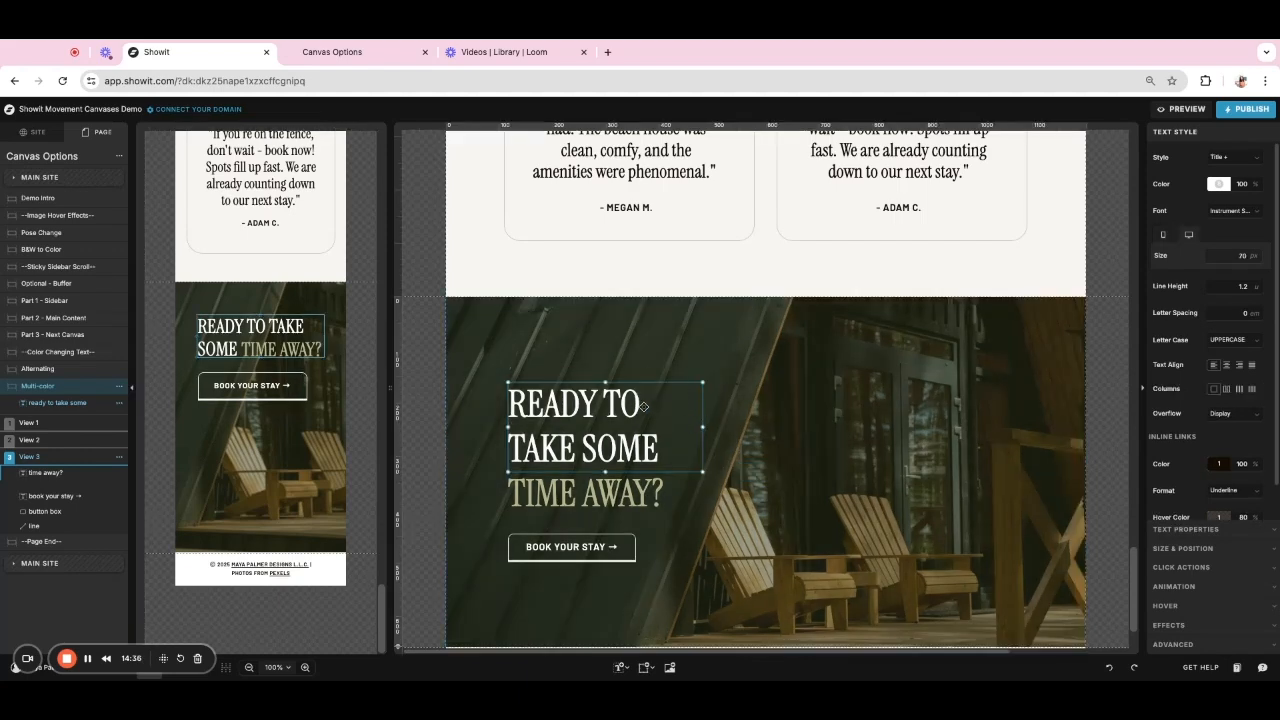
left_click(588, 498)
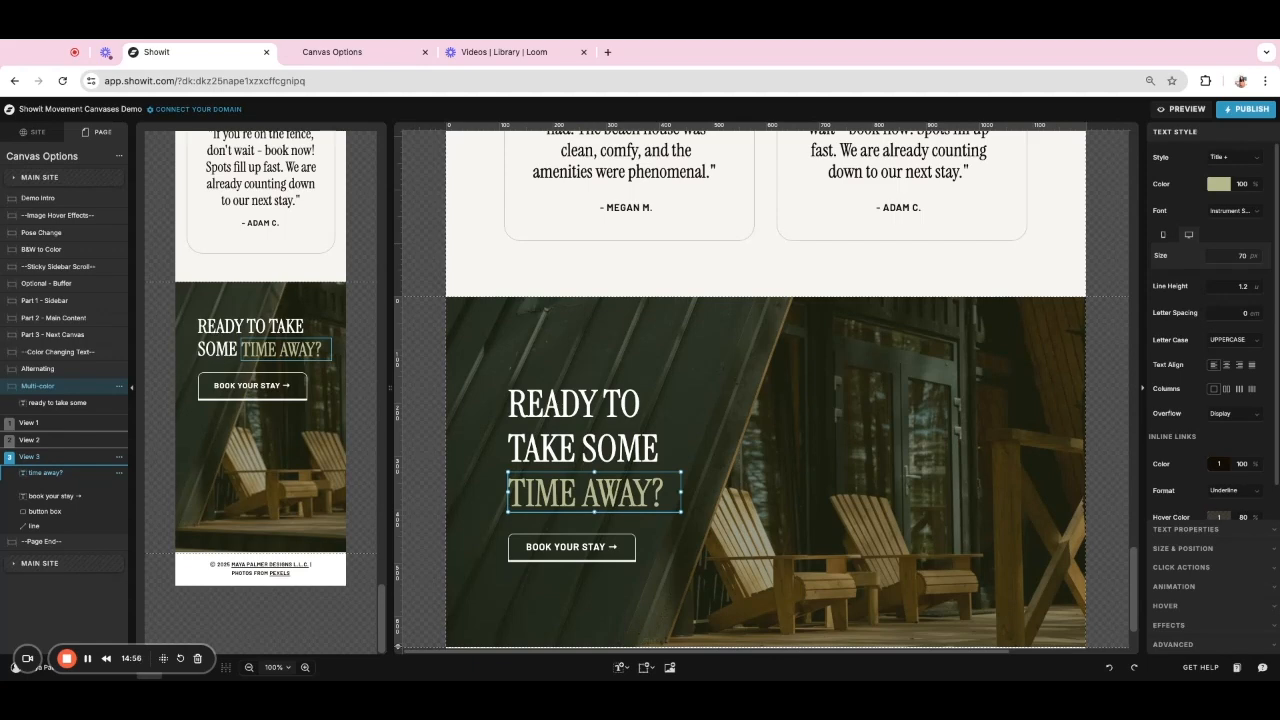
left_click(793, 443)
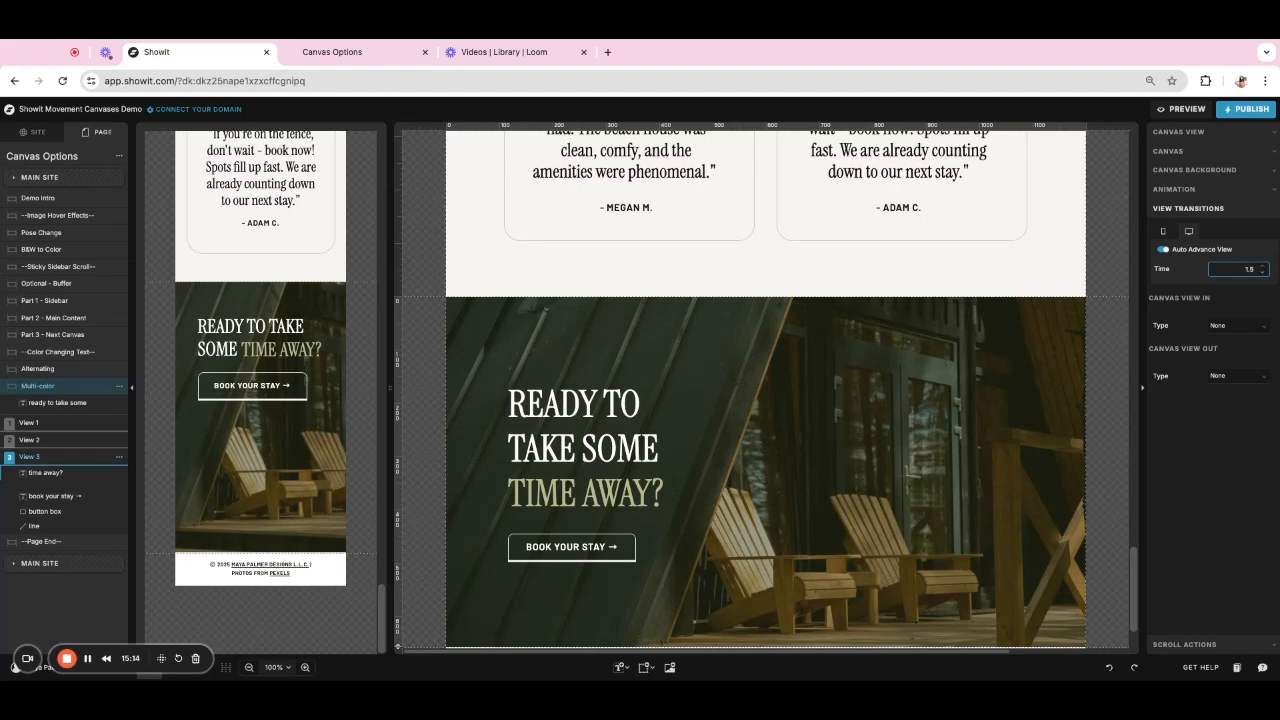
left_click(1208, 292)
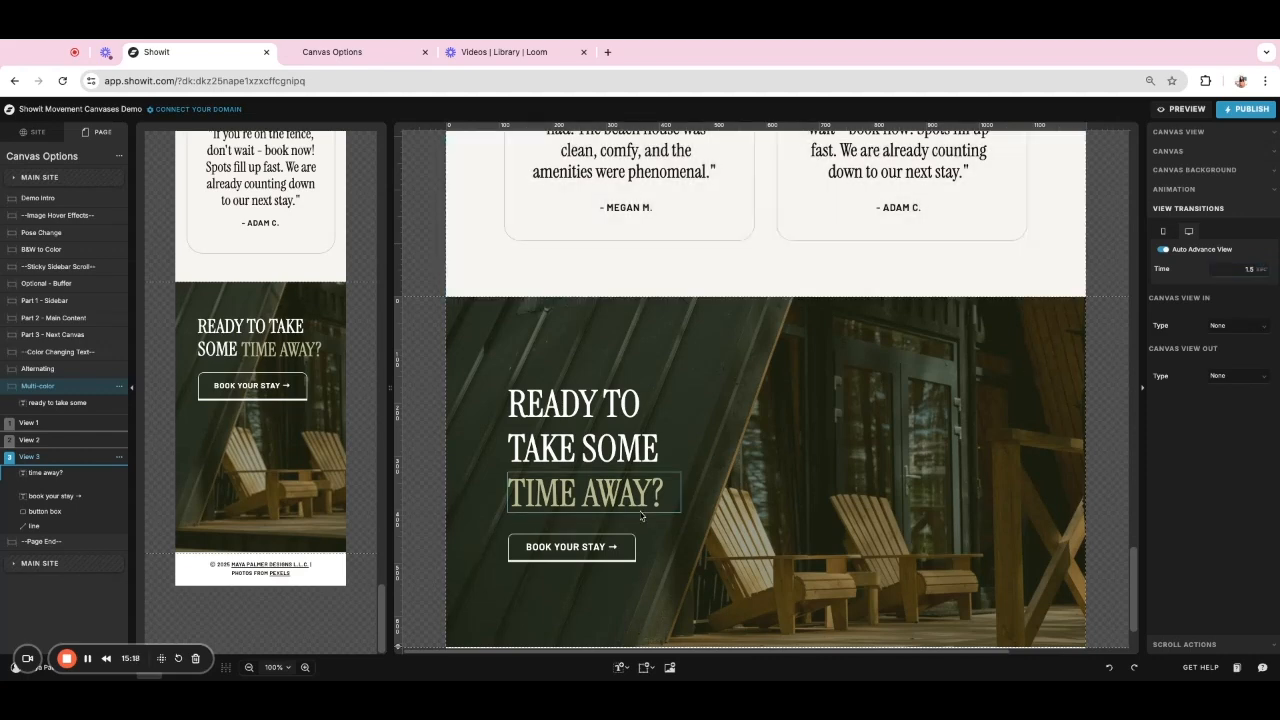
Inspect the button box around "book your stay", reviewing its shape style and the individual corner radius values in its effects
scroll(641, 516, "down", 1)
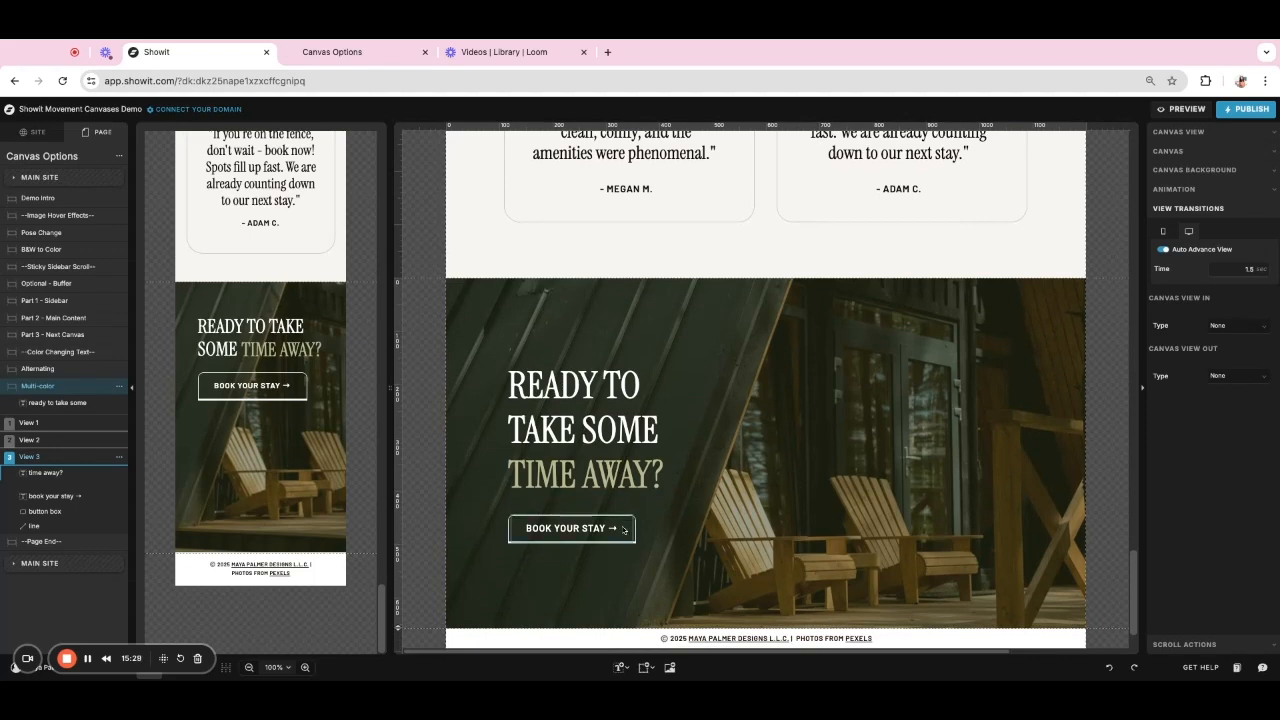
scroll(626, 530, "down", 3)
left_click(636, 466)
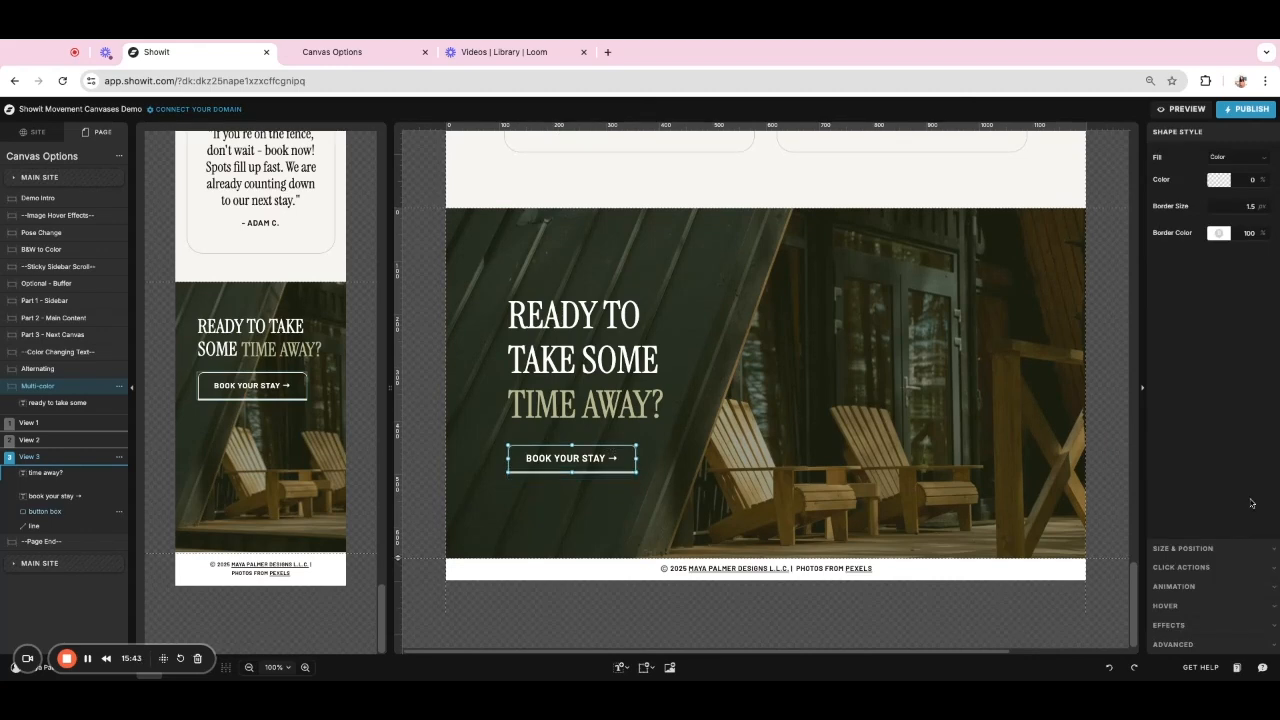
left_click(1185, 625)
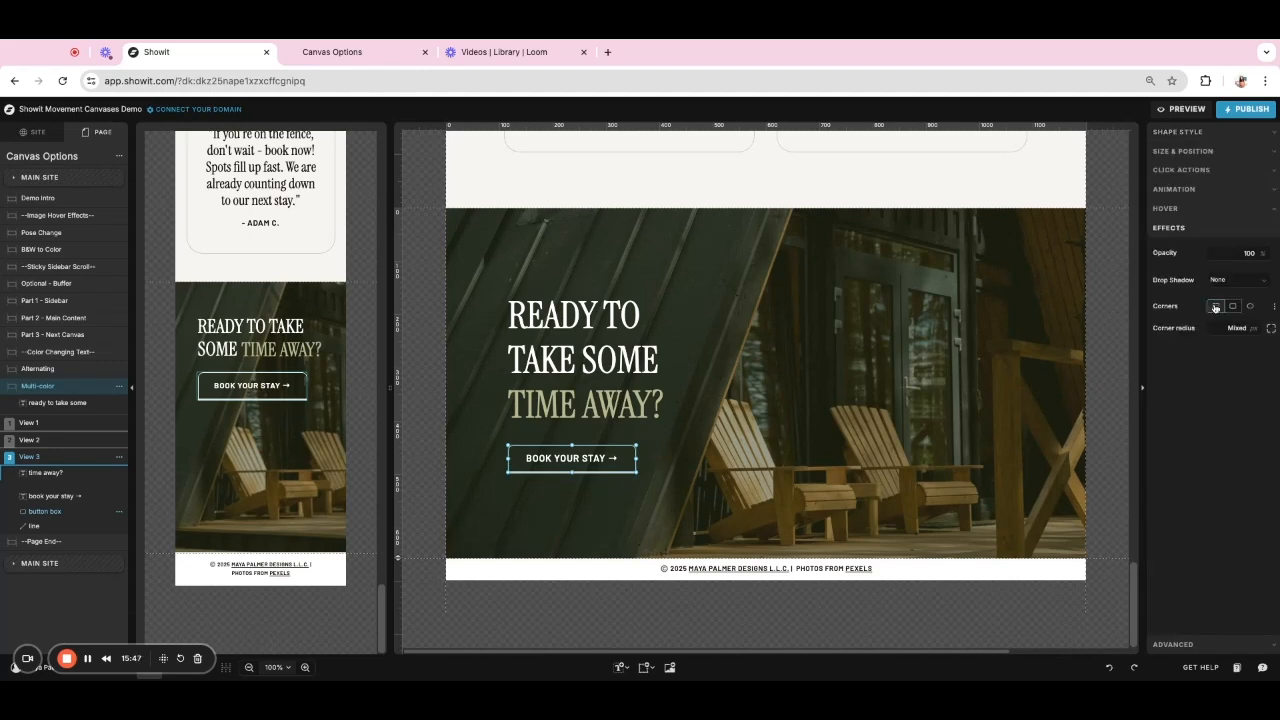
left_click(1271, 328)
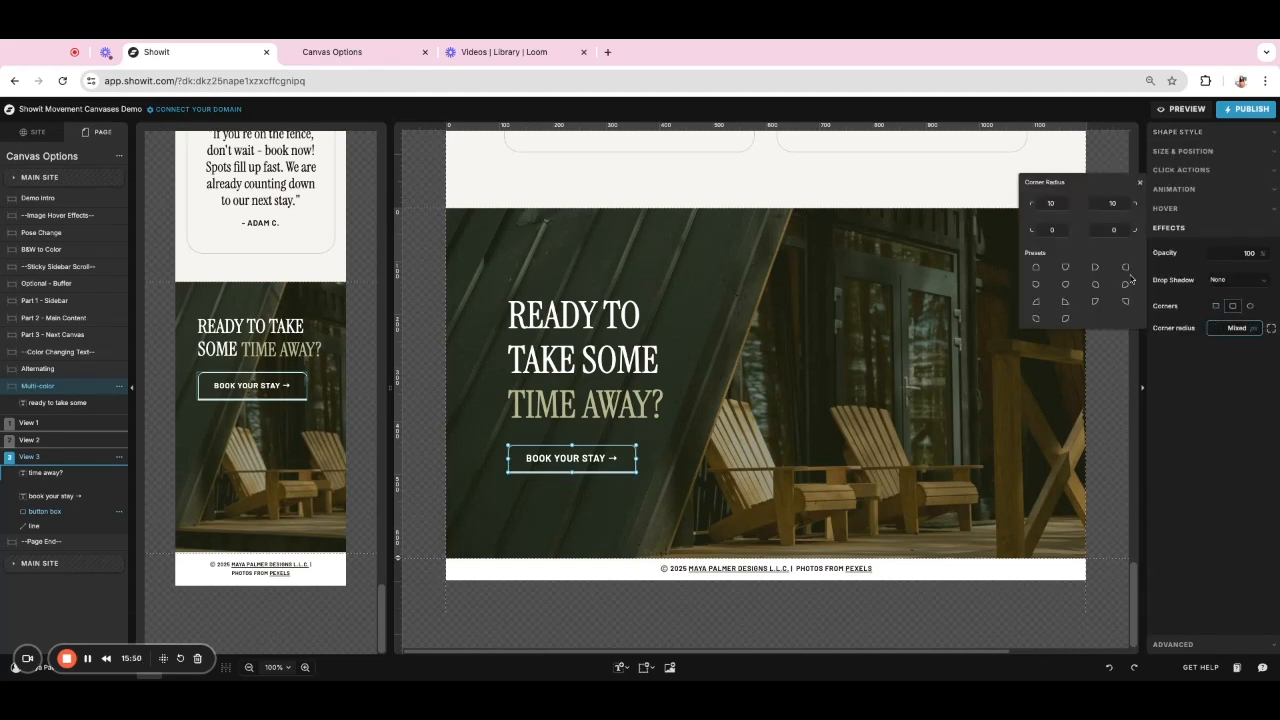
left_click(1102, 202)
Compare the thickness of the line under the button with the border size of the button box
left_click(556, 473)
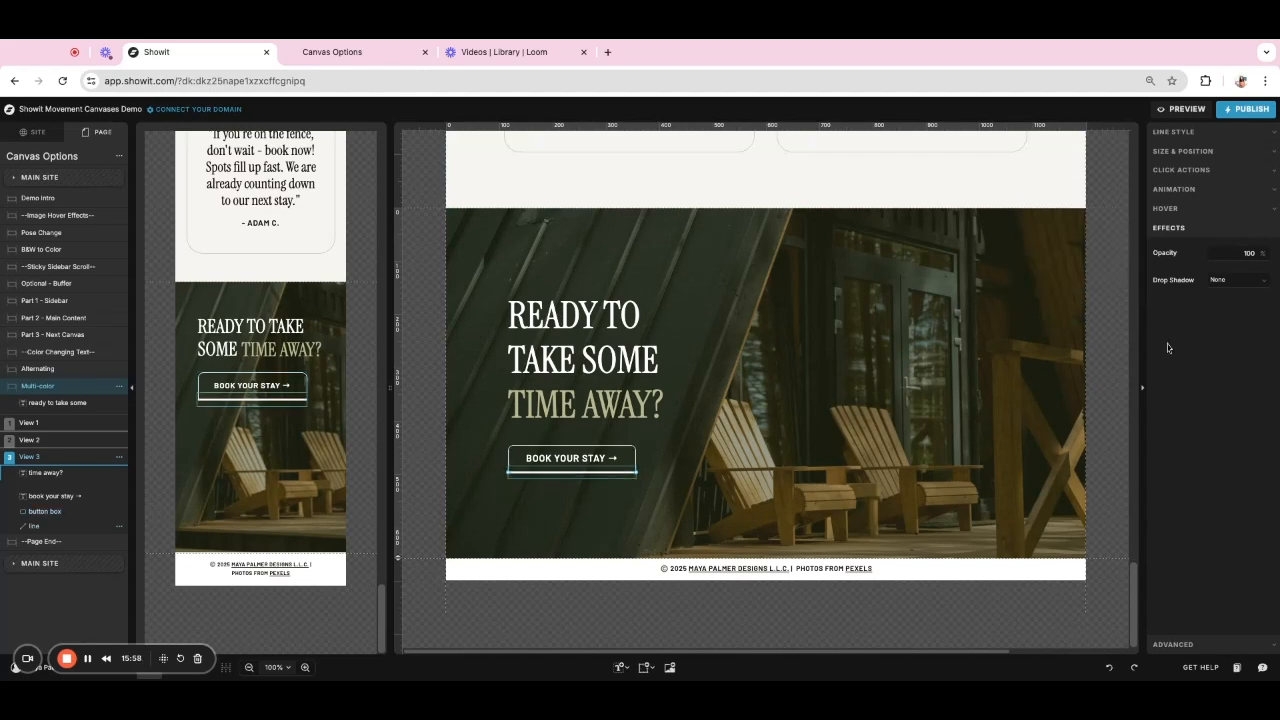
left_click(1187, 131)
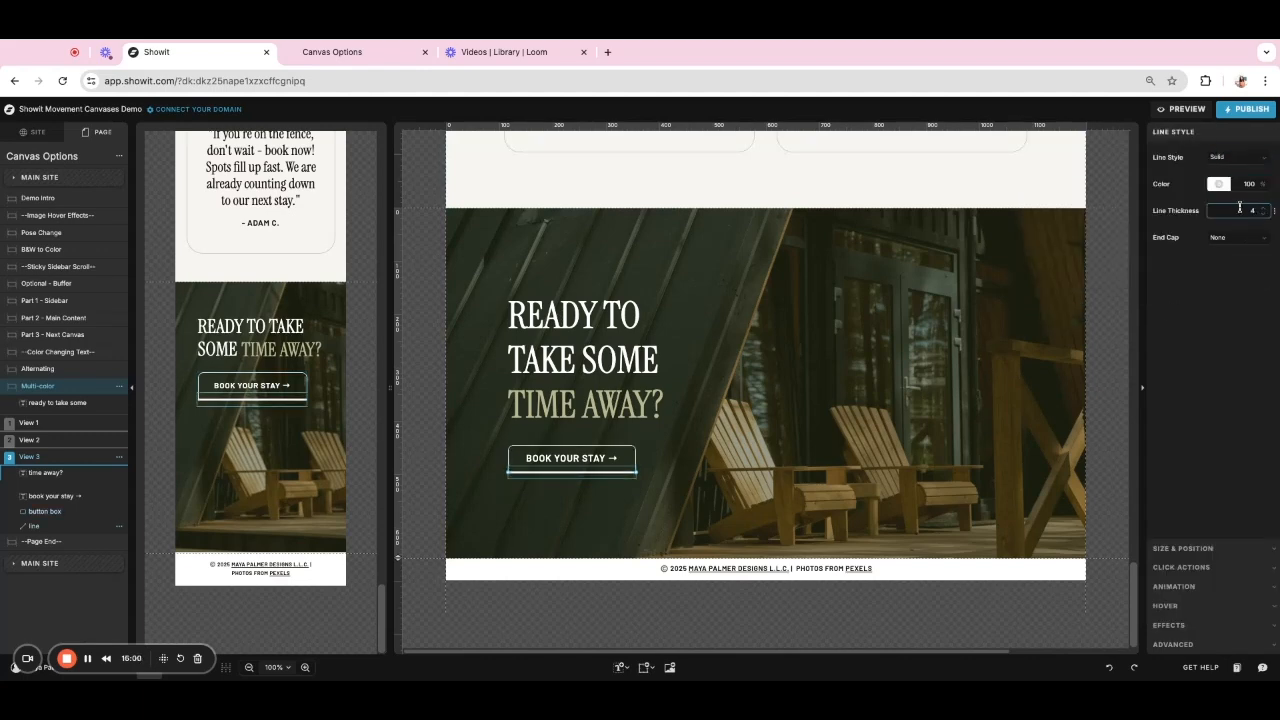
left_click(633, 460)
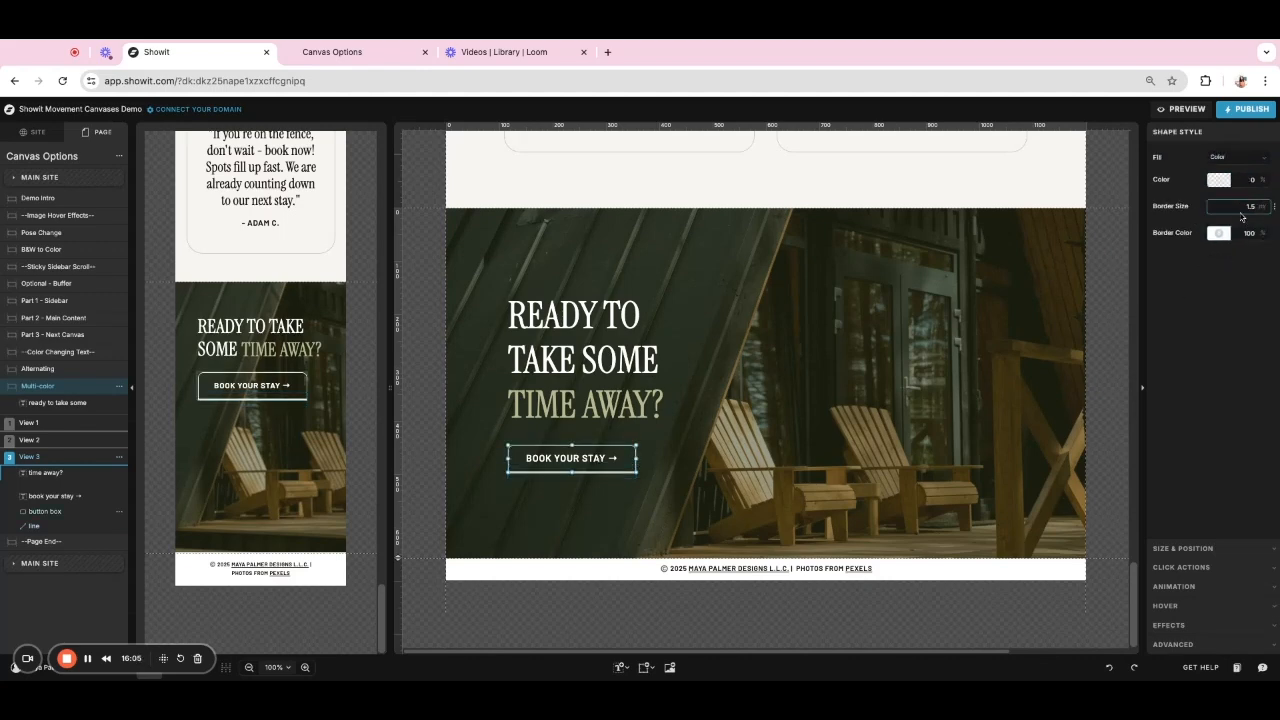
left_click(589, 479)
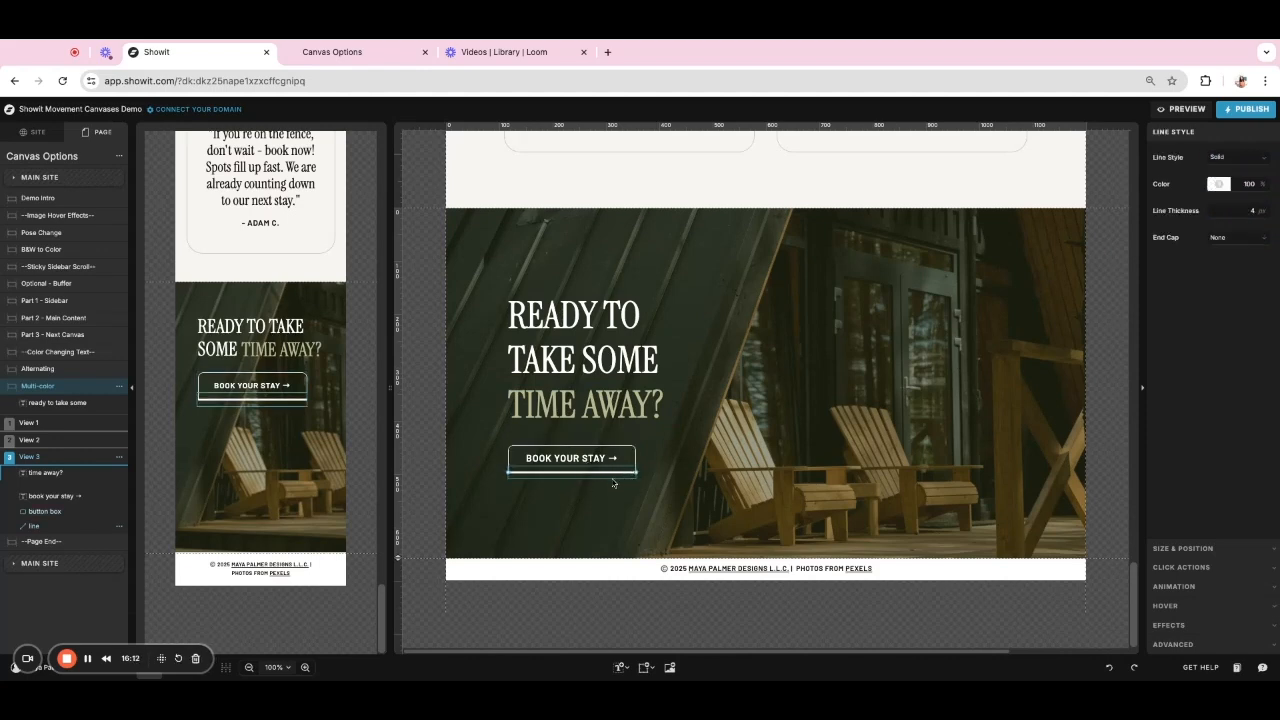
left_click(613, 491)
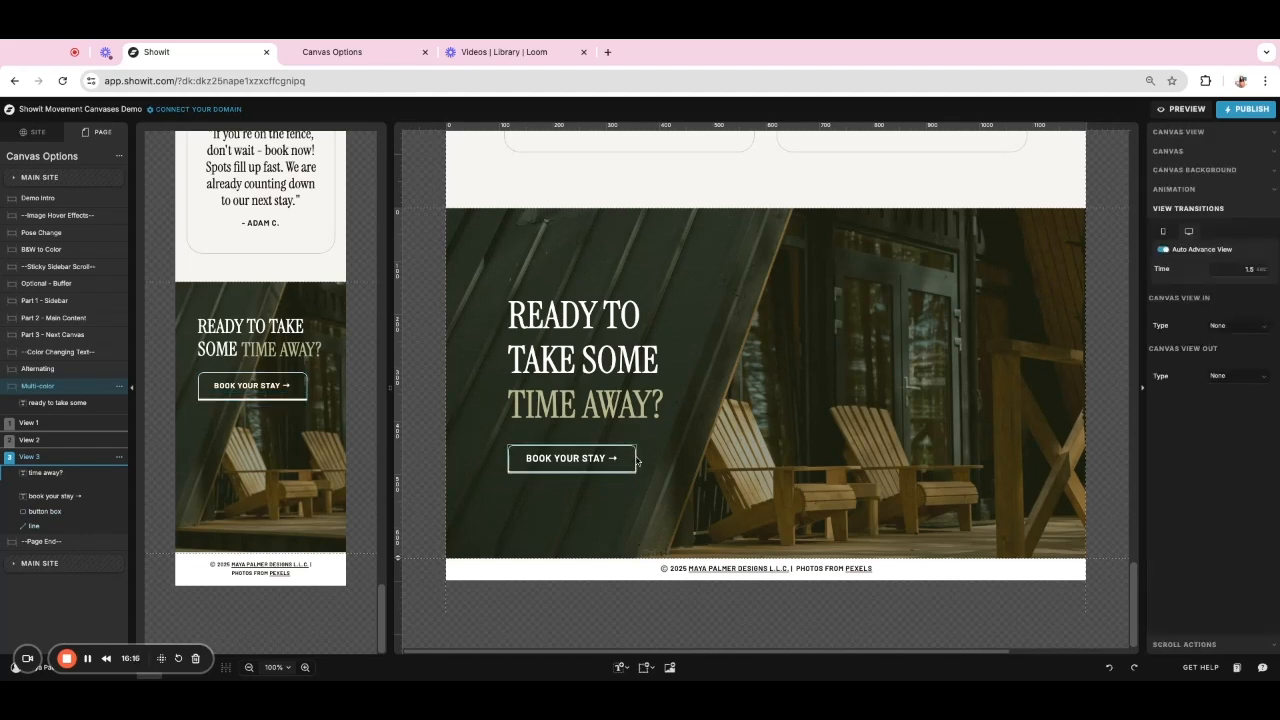
left_click(636, 460)
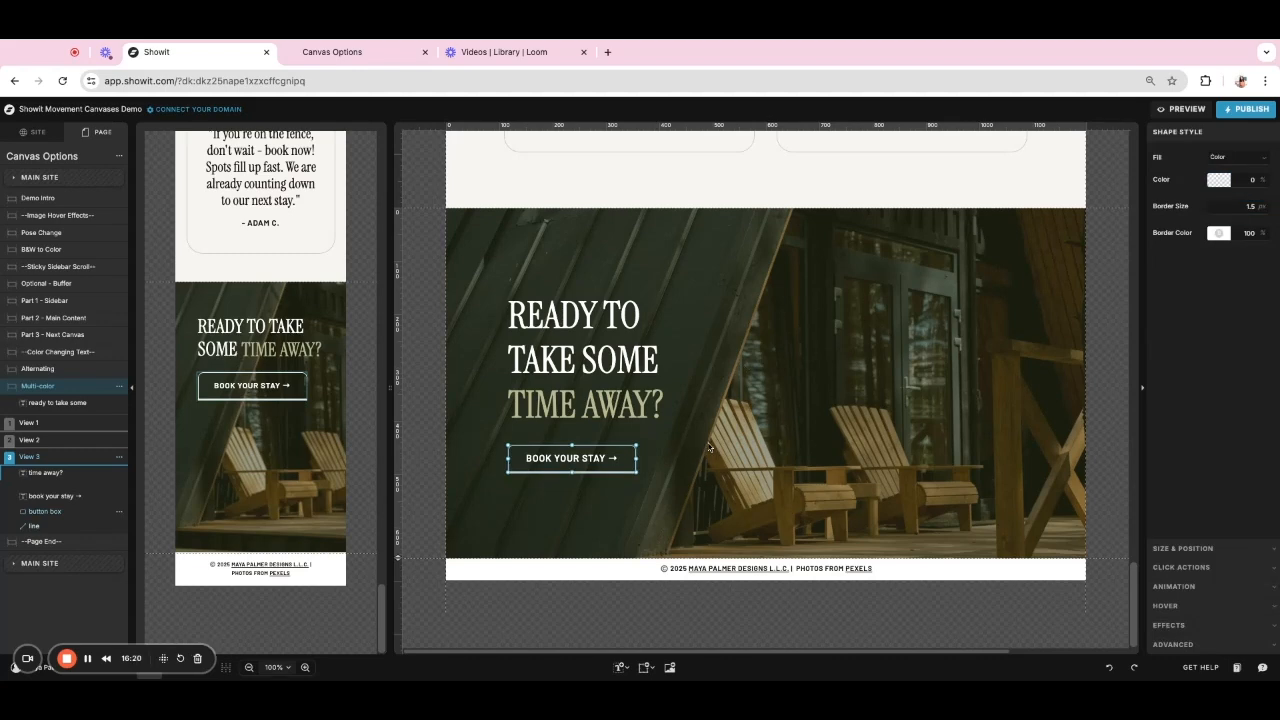
left_click(643, 483)
Review the line height and click actions of the "book your stay" text, and deselect it
left_click(590, 460)
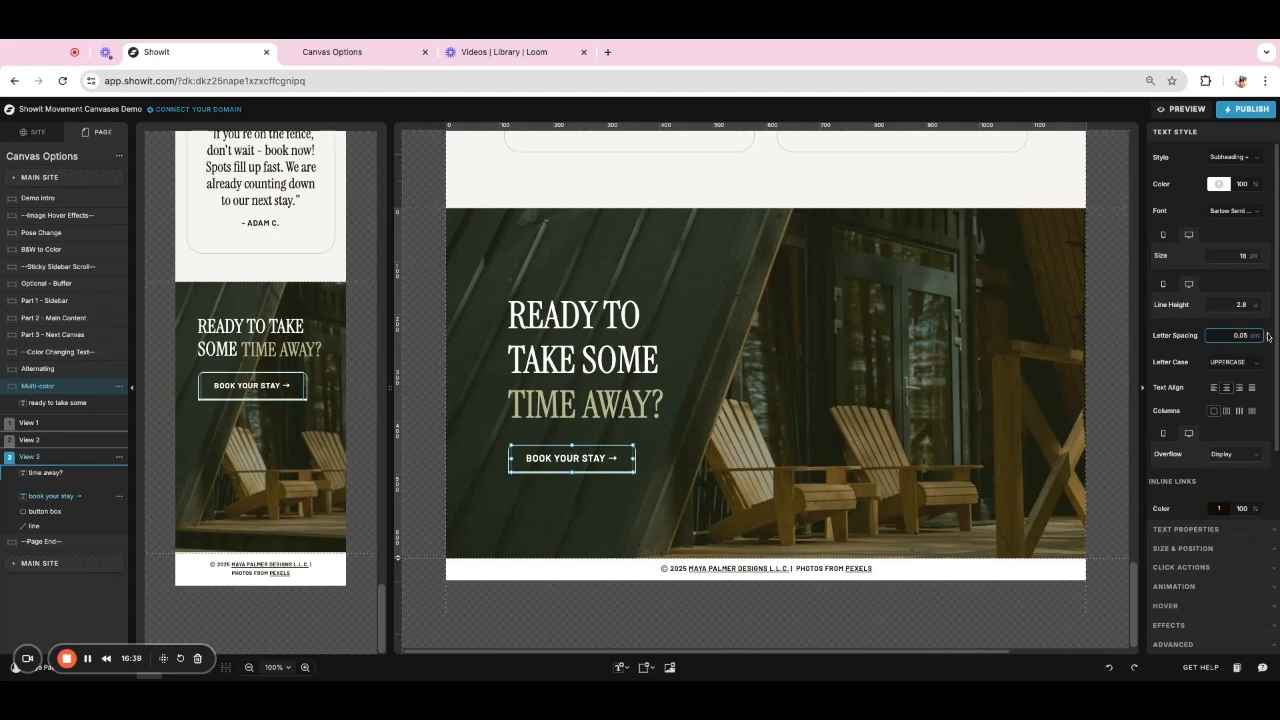
left_click(1235, 306)
left_click(1181, 567)
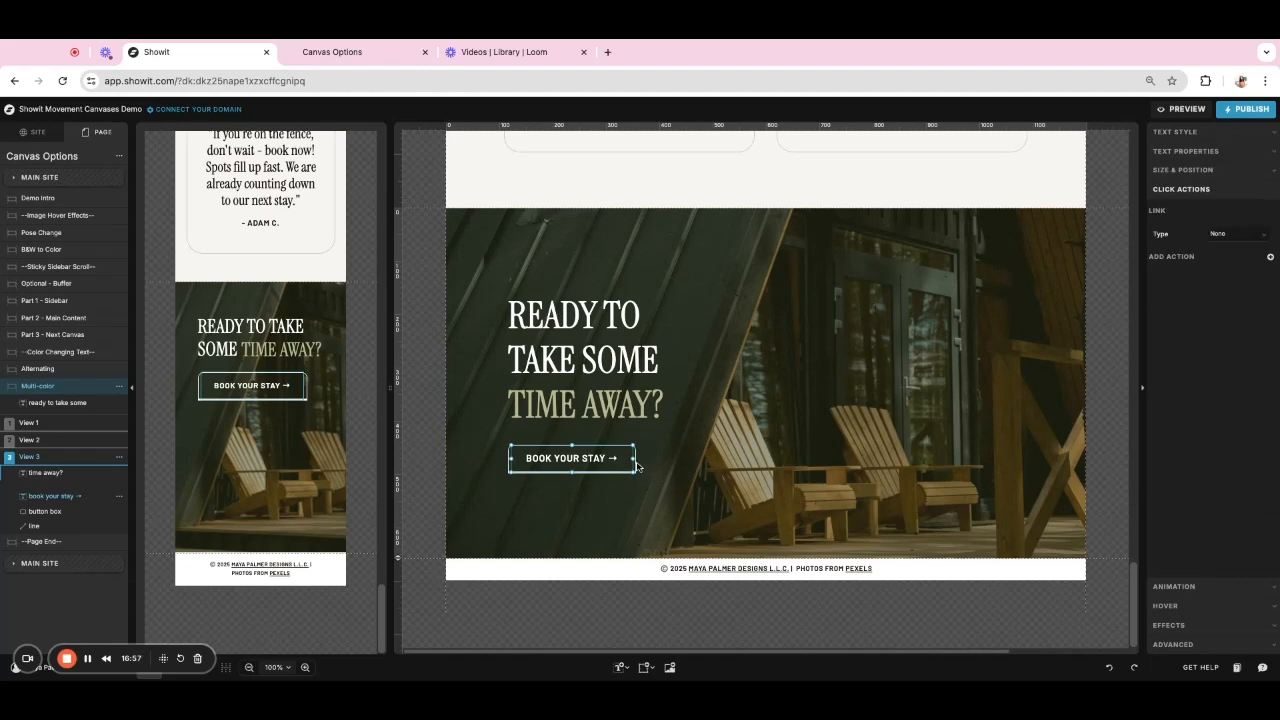
left_click(671, 482)
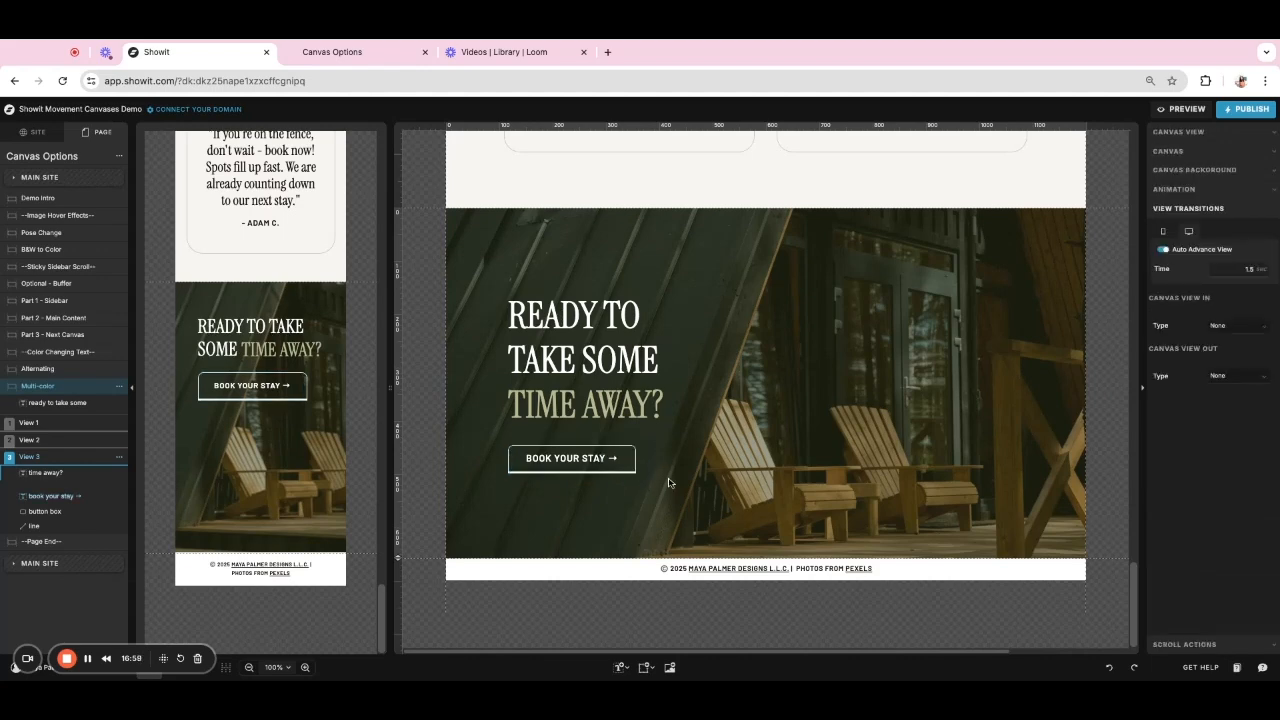